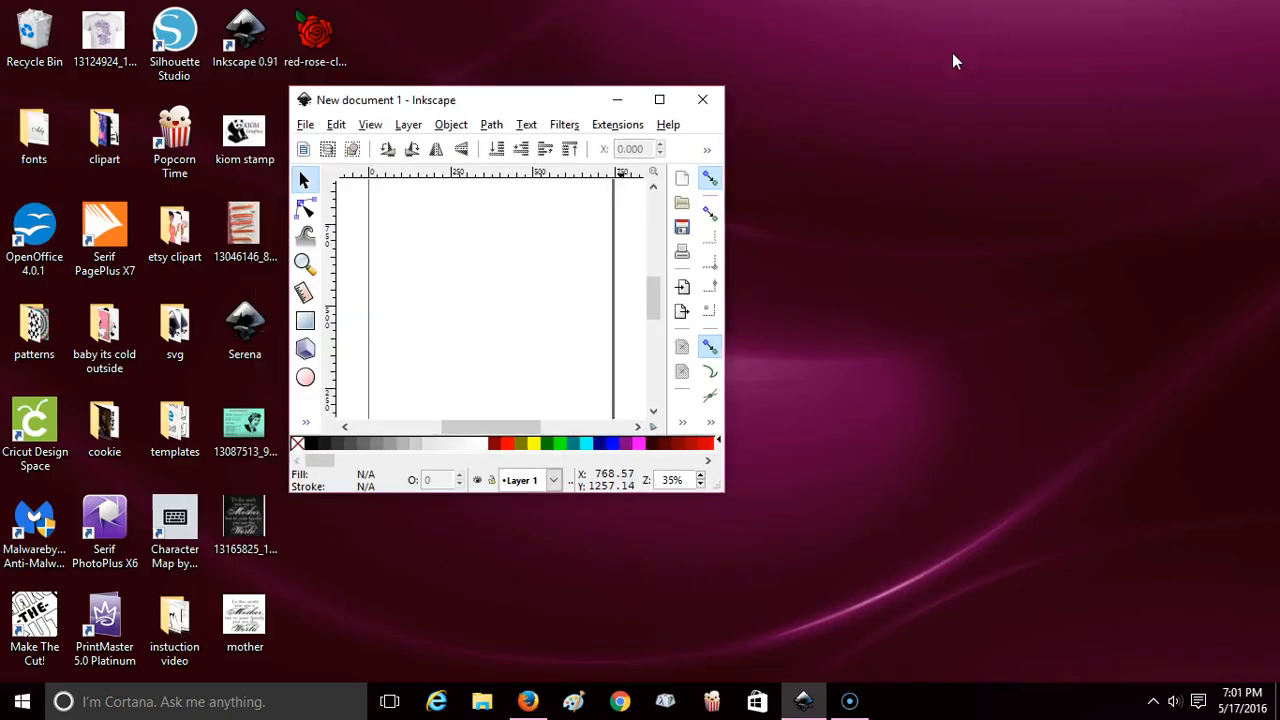
Step: Import the red-rose clipart image from the desktop into the new document as an embedded bitmap, and maximize the document window
left_click(318, 33)
left_click_drag(318, 33, 466, 255)
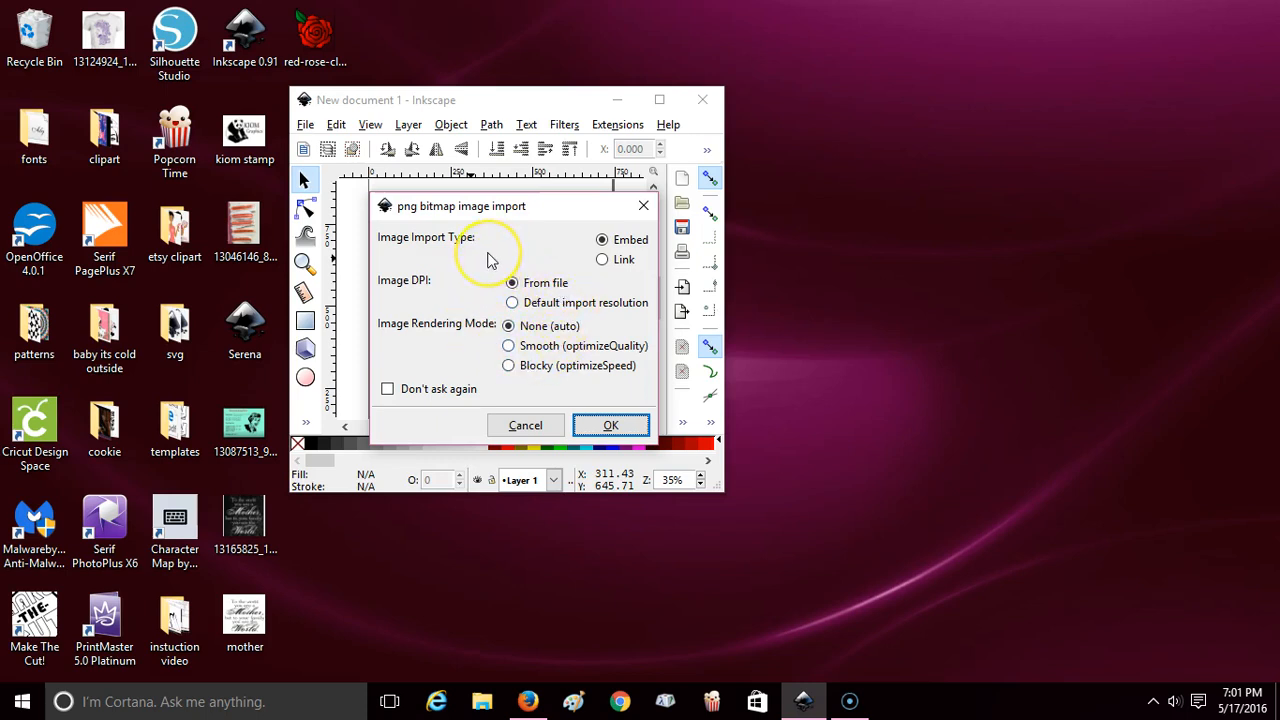
left_click(612, 427)
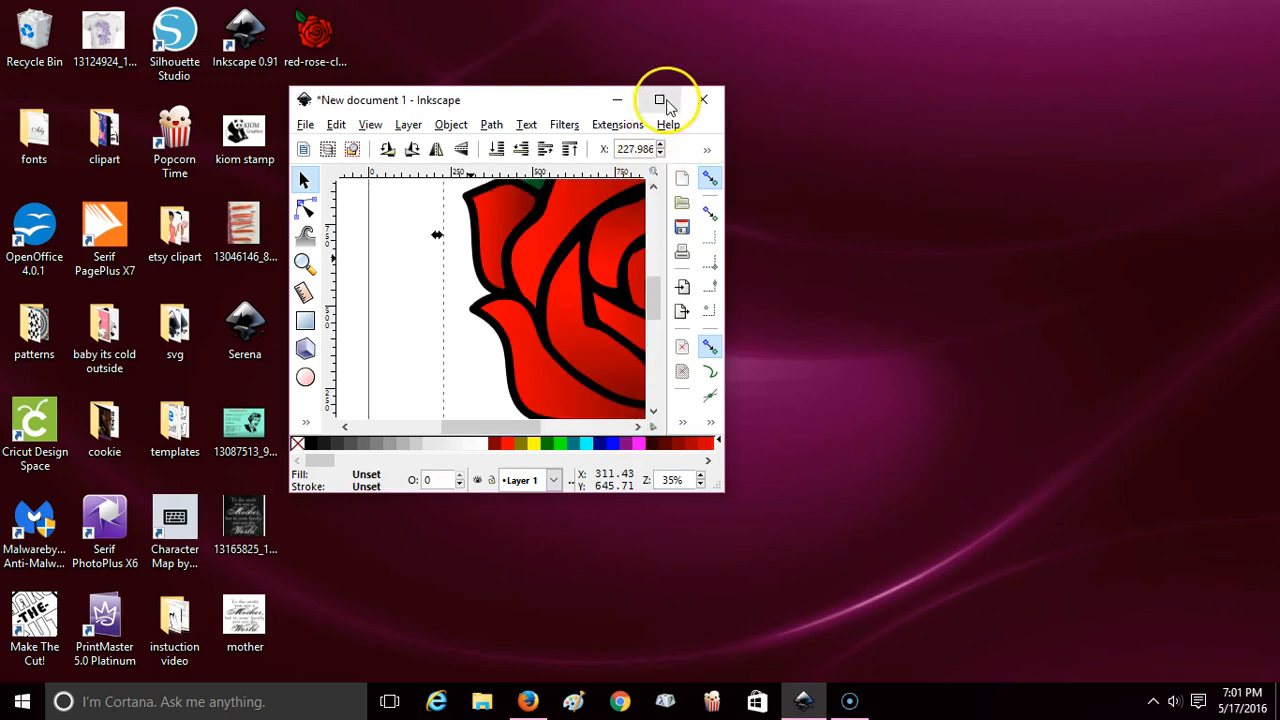
left_click(659, 100)
Step: Scale the rose image down to about 930 by 1022 px and place it overlapping the page's left edge
left_click_drag(727, 249, 543, 321)
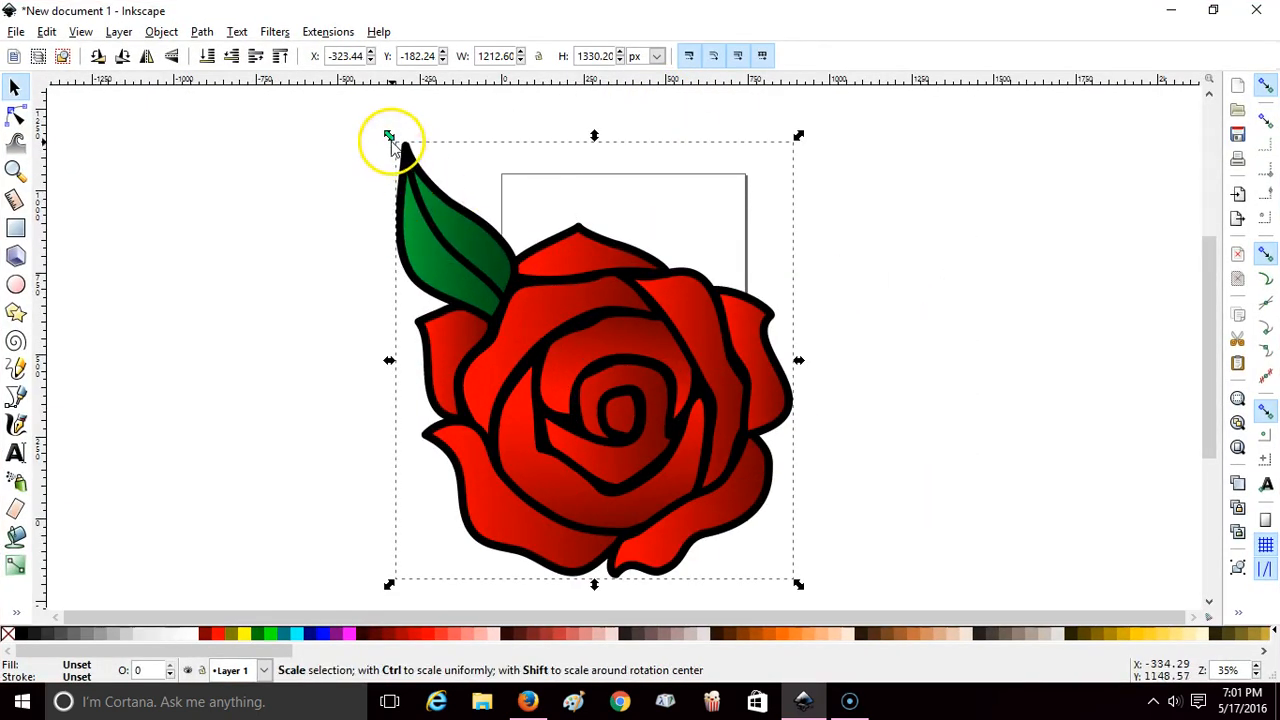
left_click_drag(390, 138, 490, 244)
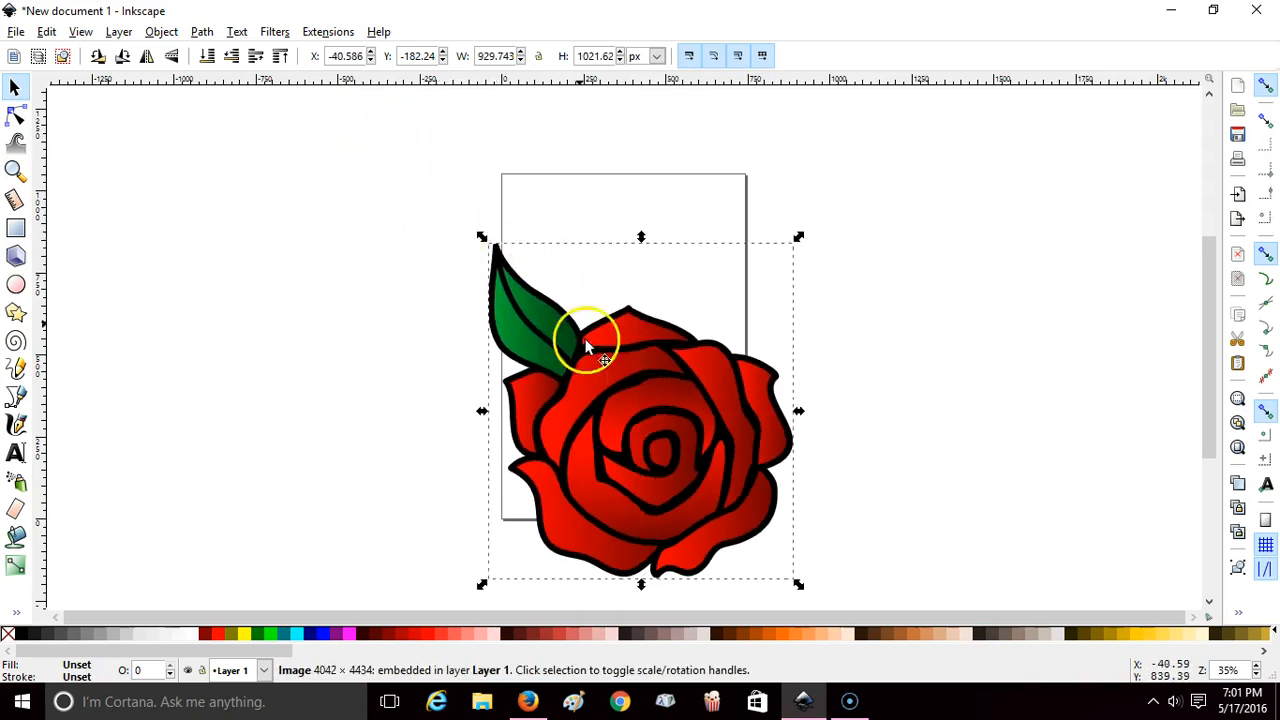
left_click_drag(612, 390, 536, 325)
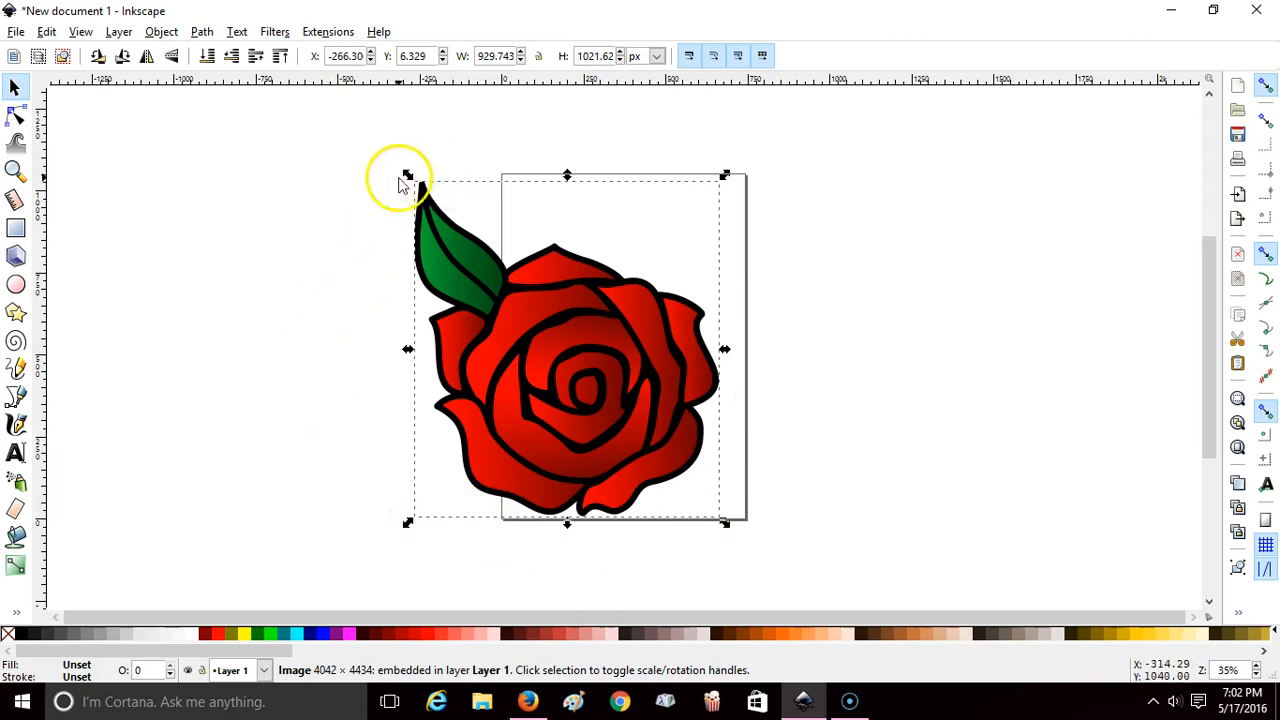
Step: Open Trace Bitmap for the rose image and preview a brightness cutoff trace at threshold 0.450
left_click(201, 32)
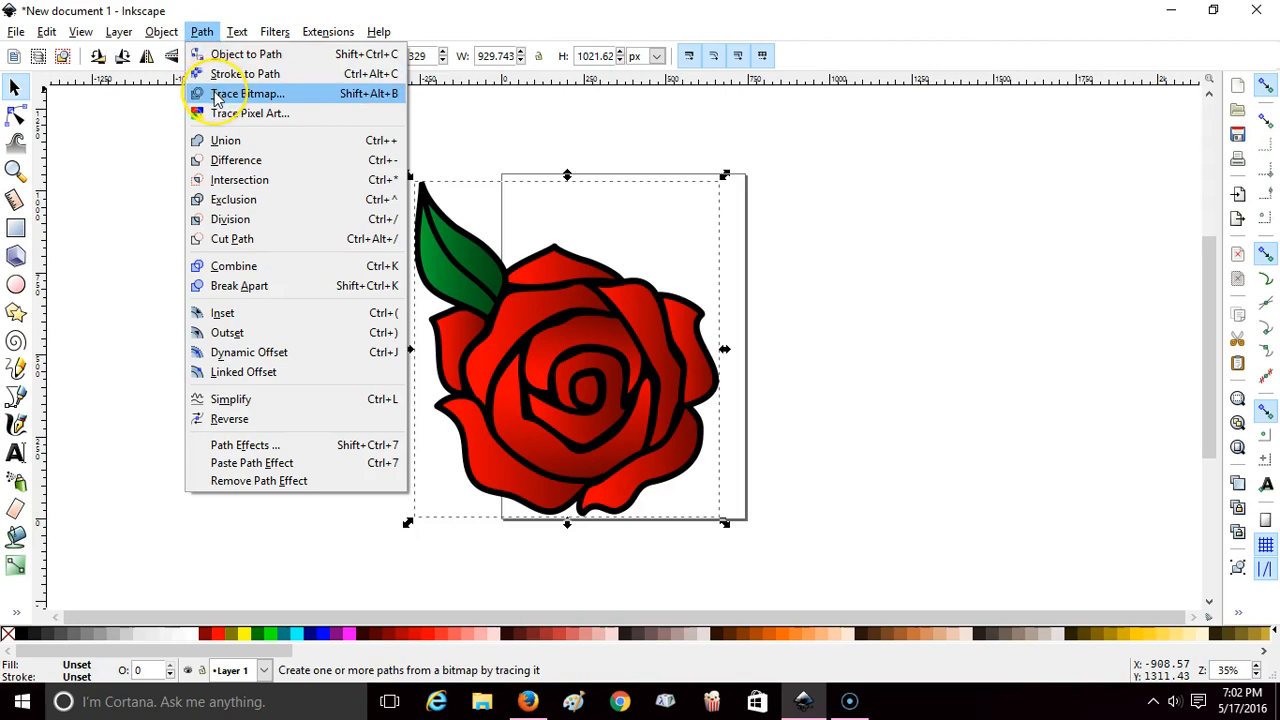
left_click(214, 92)
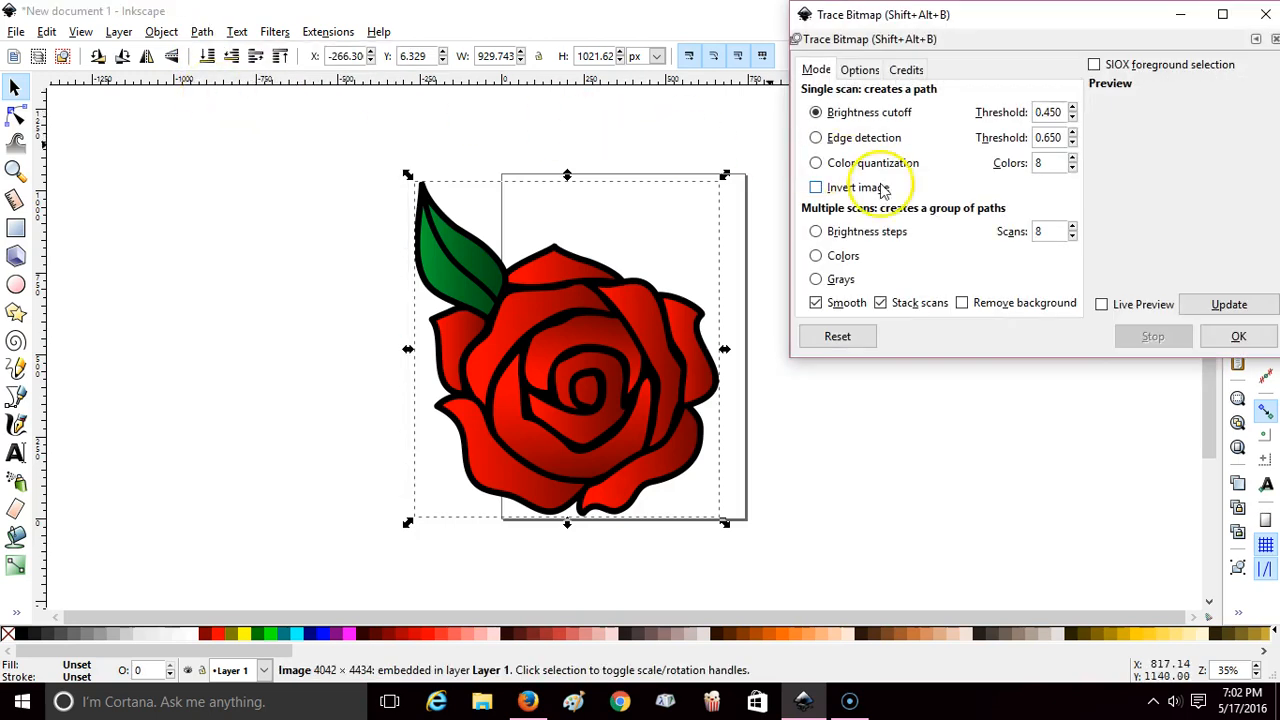
left_click(863, 113)
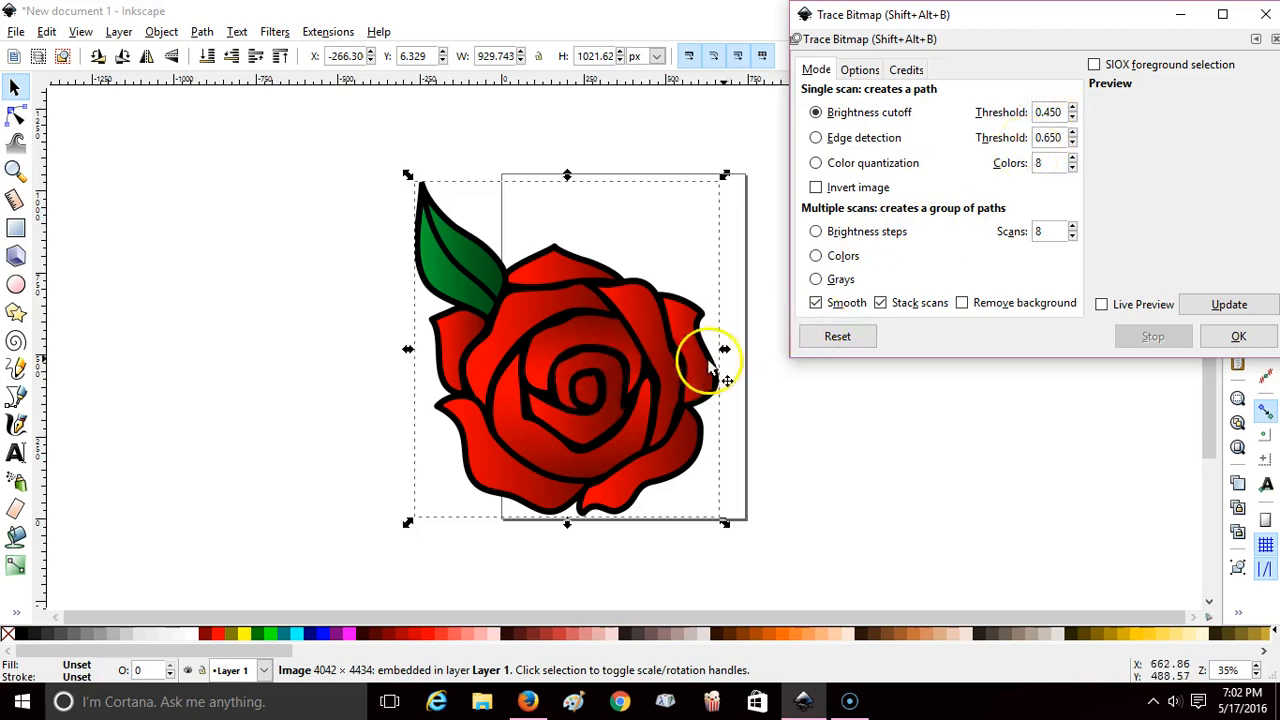
left_click(1230, 305)
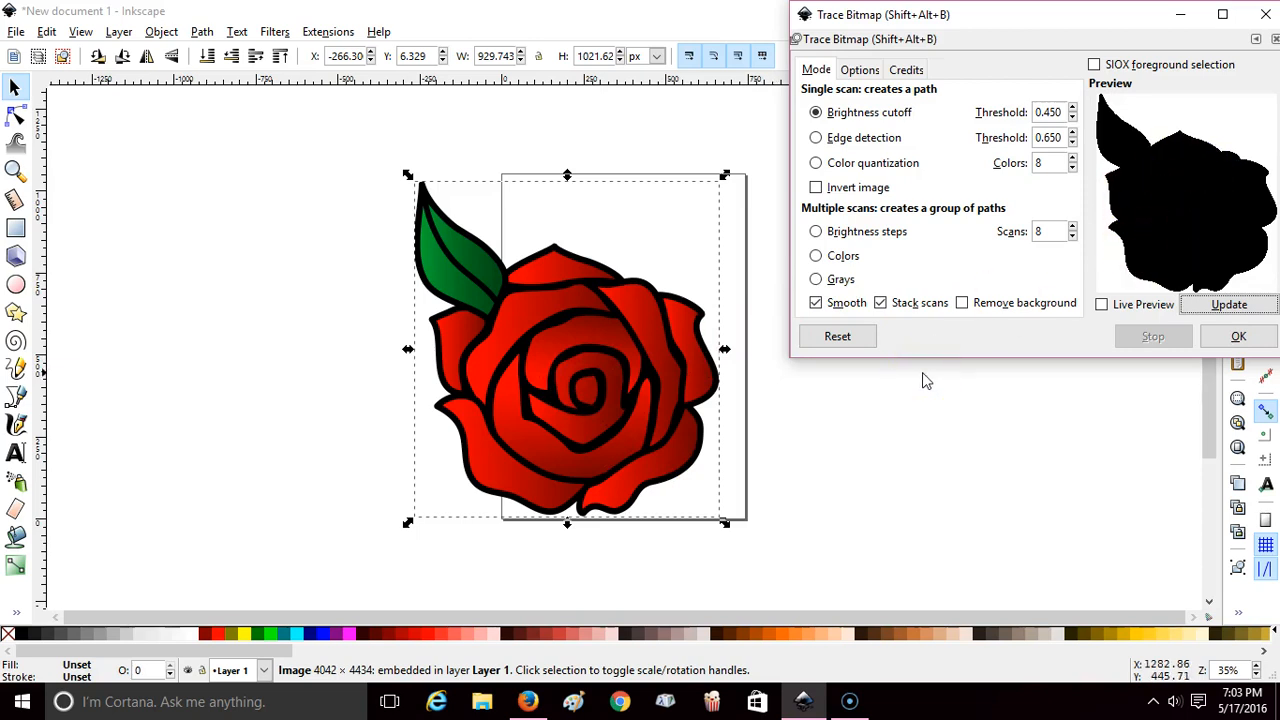
Step: Try brightness cutoff thresholds of 0.270 and 0.150, updating the trace preview for each
left_click(1073, 121)
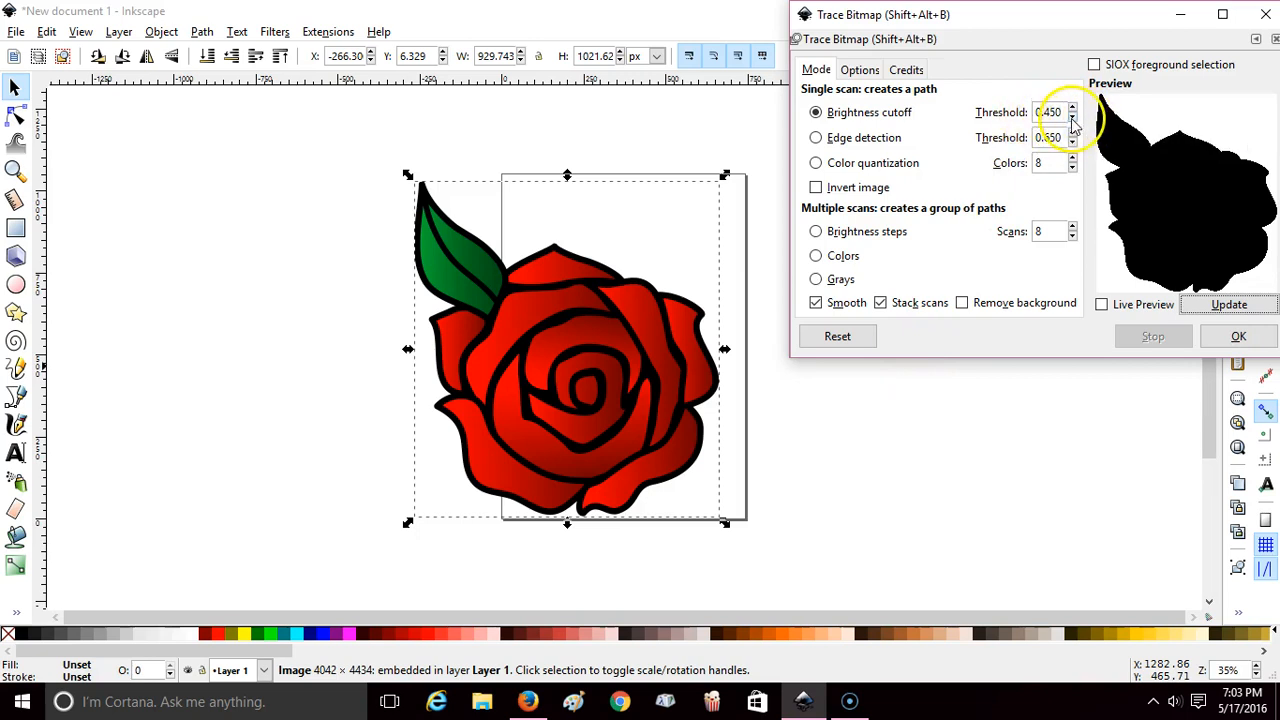
left_click(1073, 121)
left_click(1073, 121)
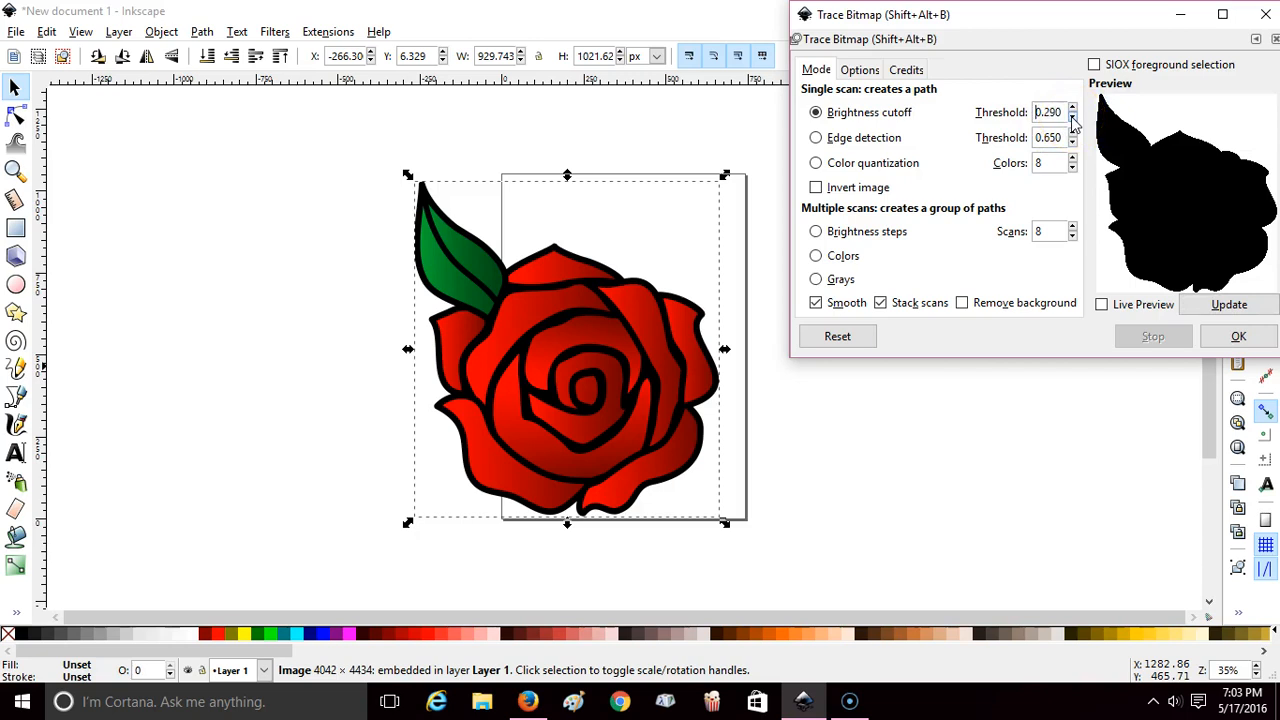
left_click(1212, 305)
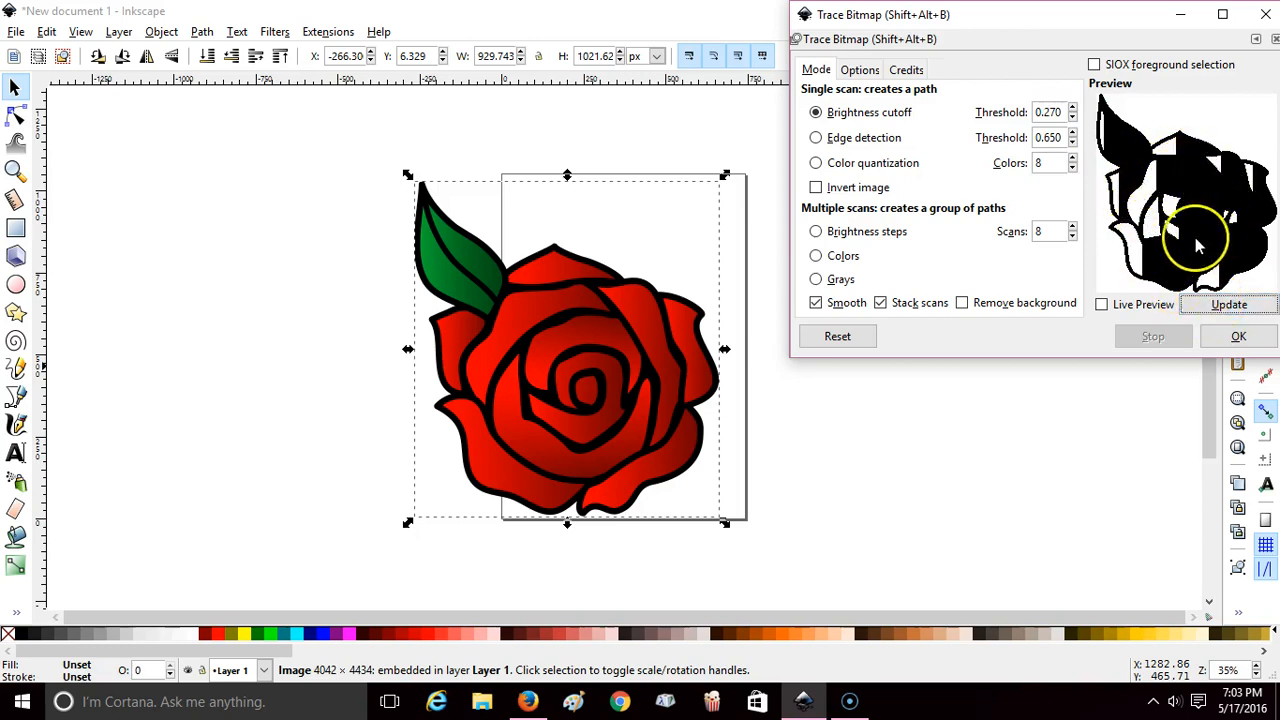
left_click(1072, 118)
left_click(1072, 118)
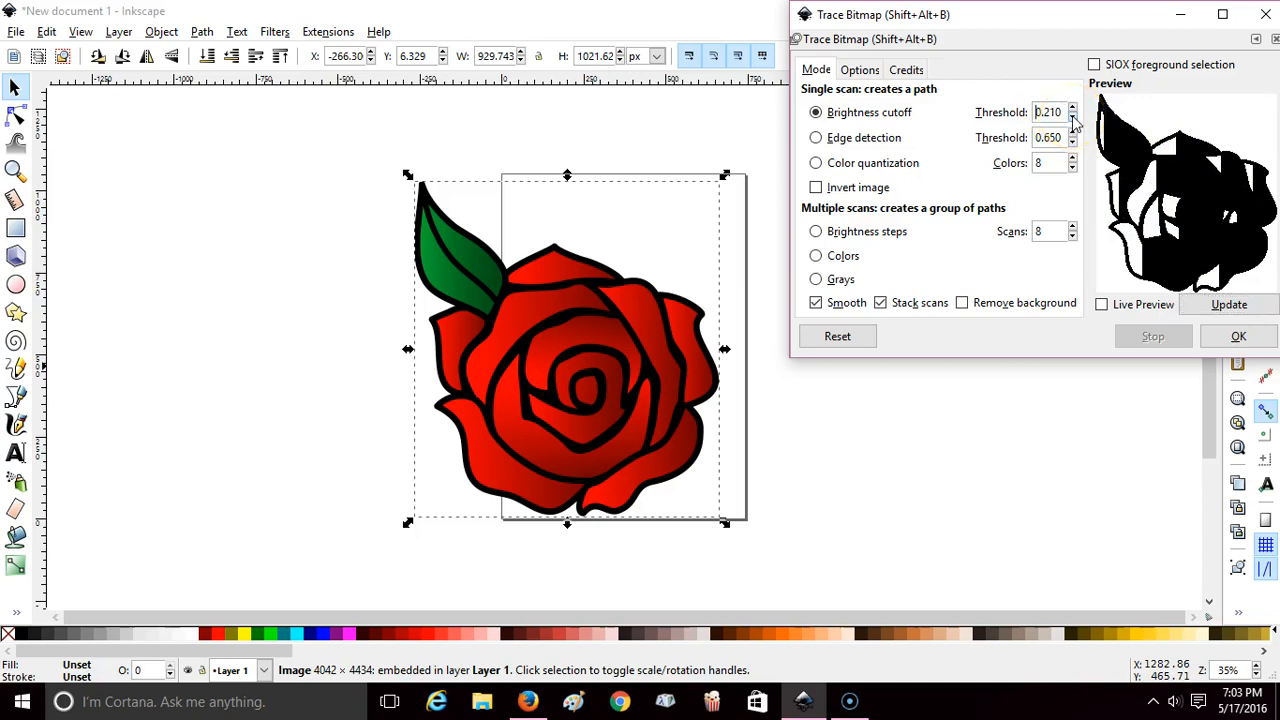
left_click(1229, 305)
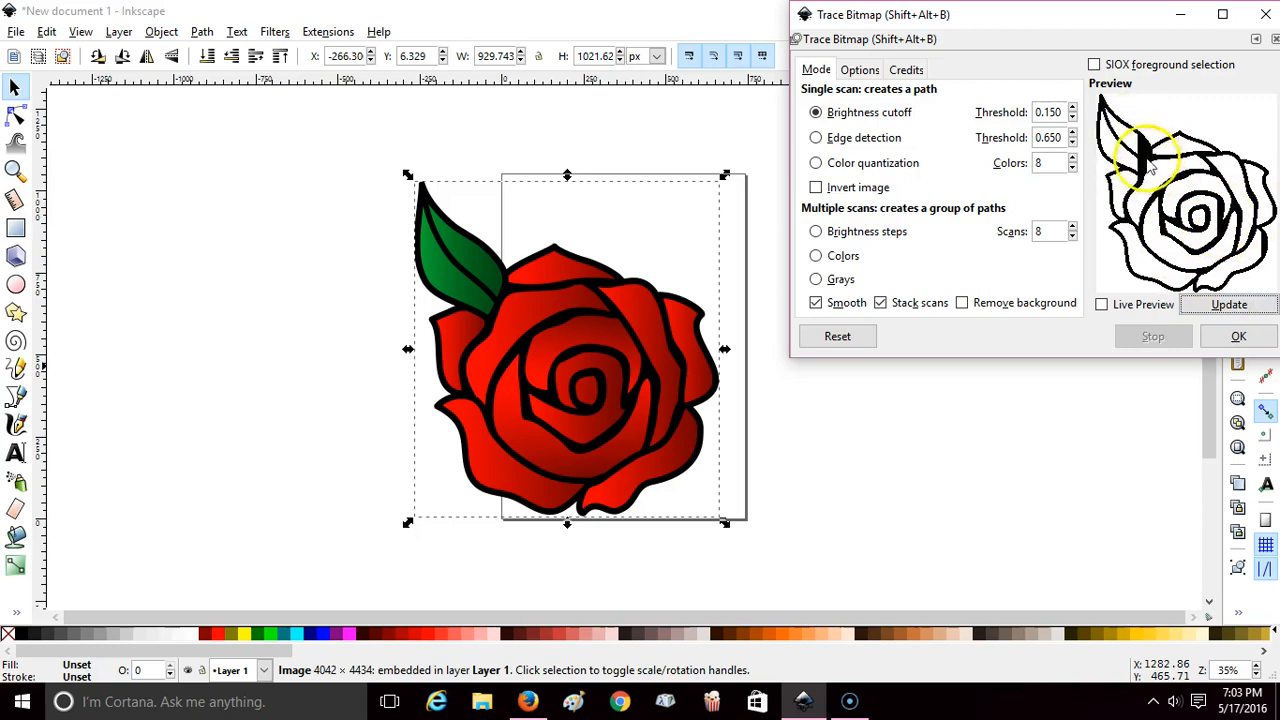
Step: Trace the rose with a brightness threshold of 0.080 and move the resulting outline to the left of the original image
left_click(1072, 117)
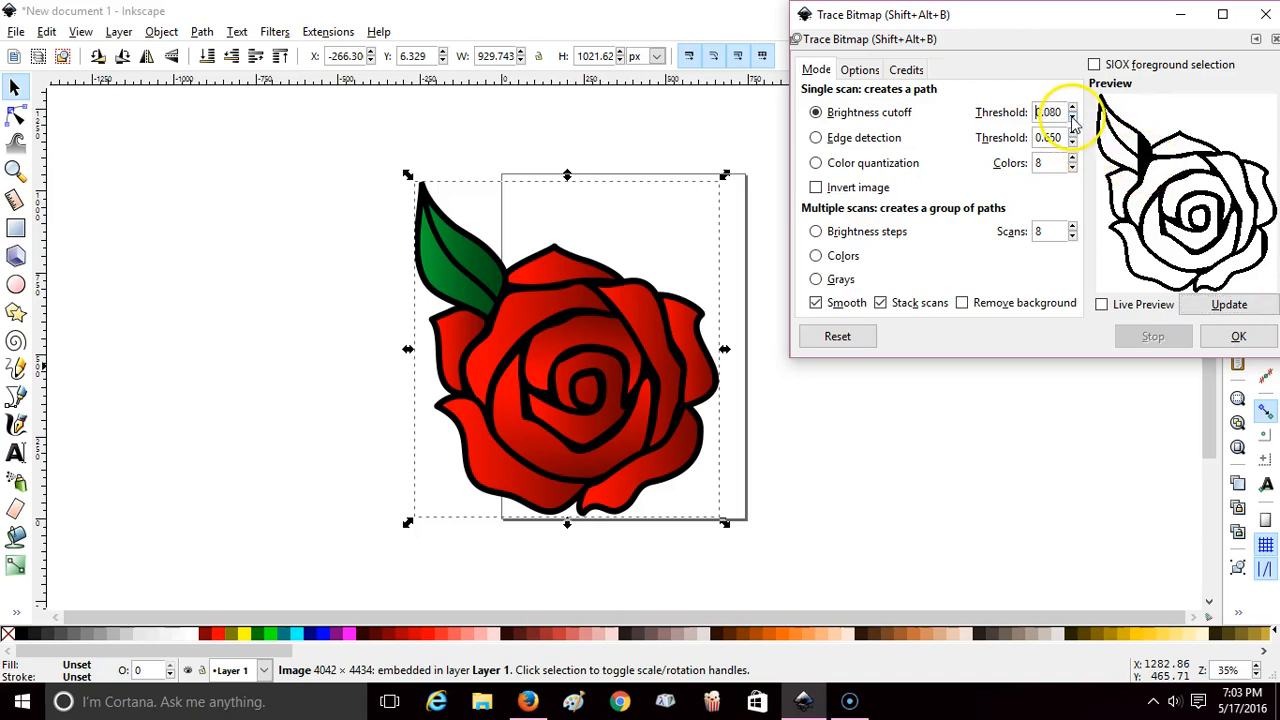
left_click(1212, 308)
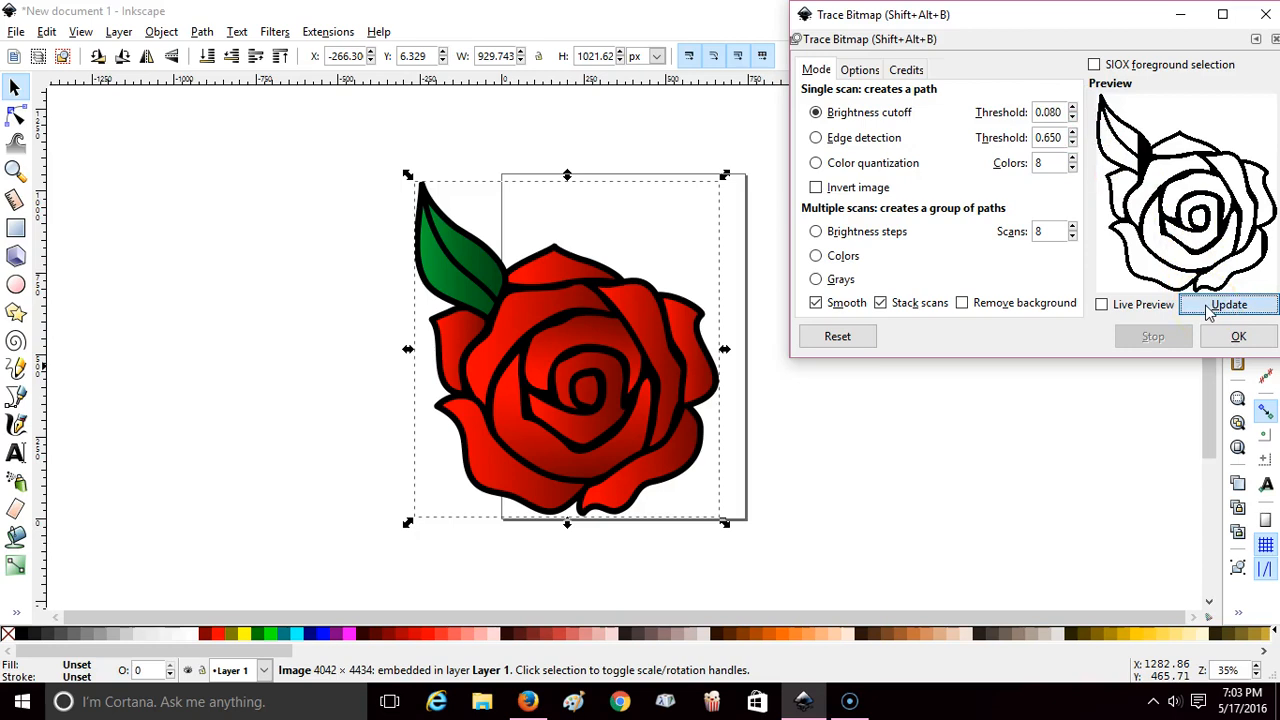
left_click(1210, 310)
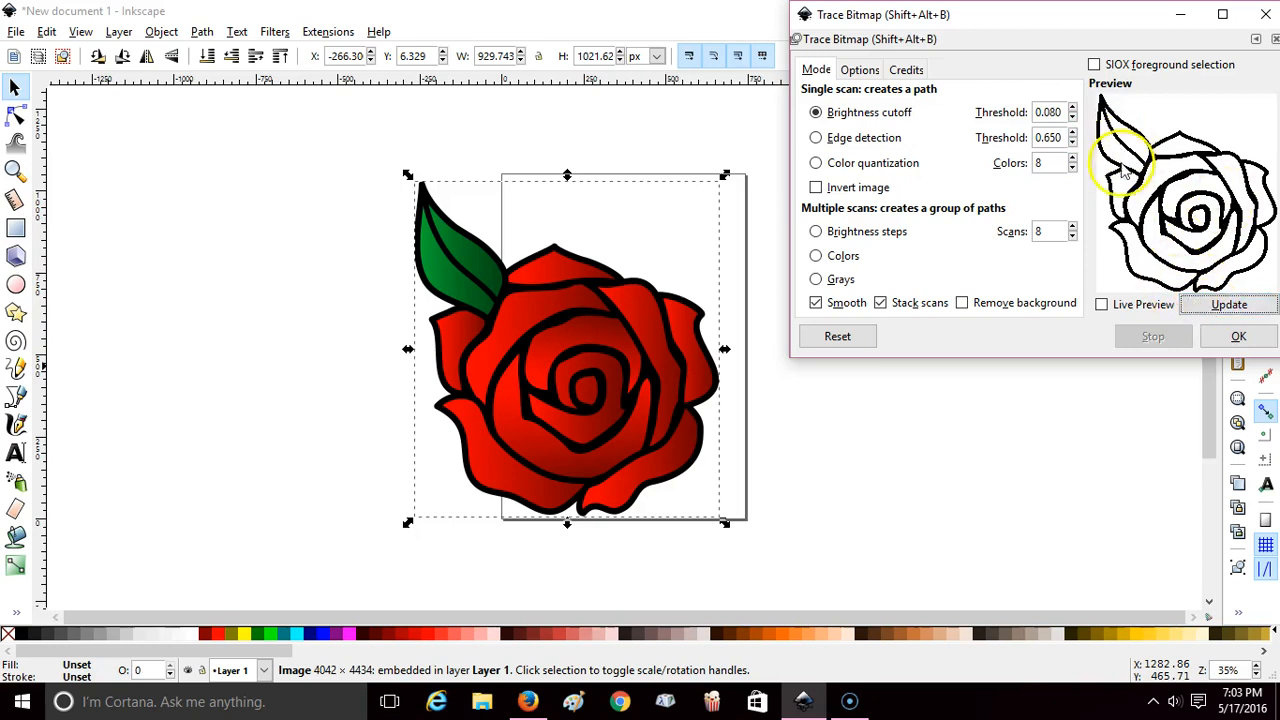
left_click(1232, 338)
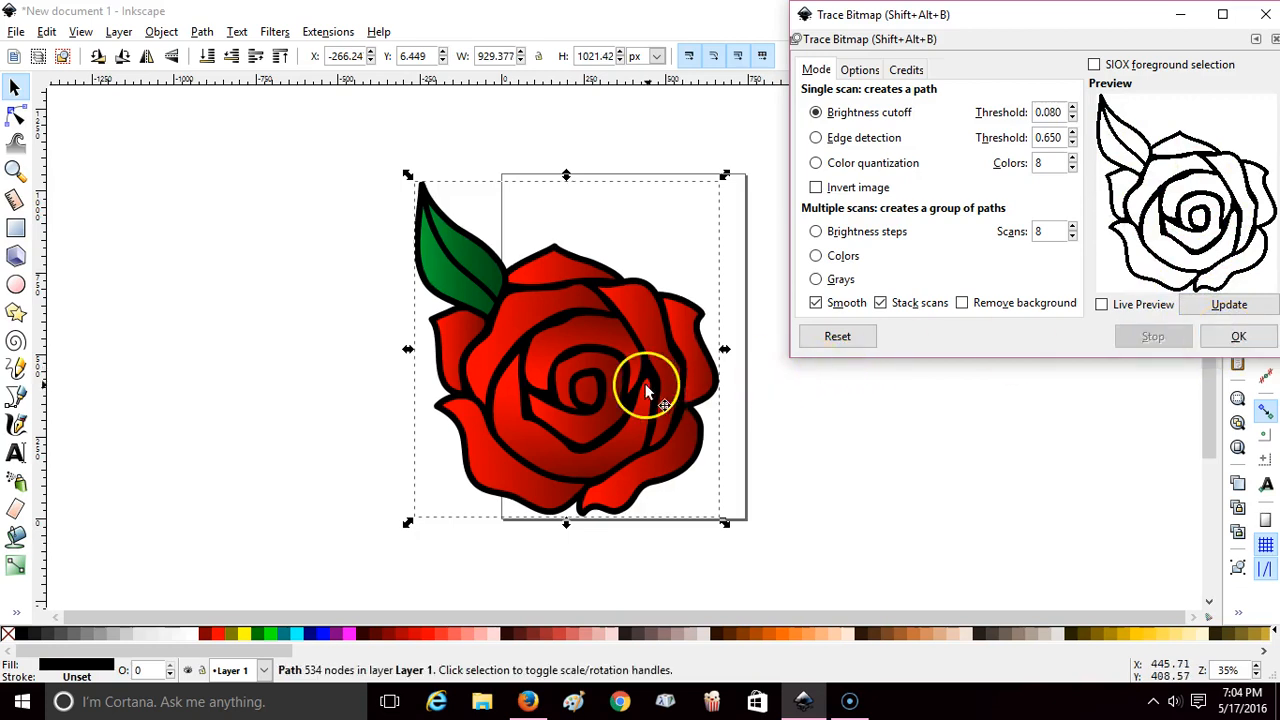
mouse_move(643, 383)
left_mouse_down()
mouse_move(461, 344)
mouse_move(368, 356)
mouse_move(343, 376)
left_mouse_up()
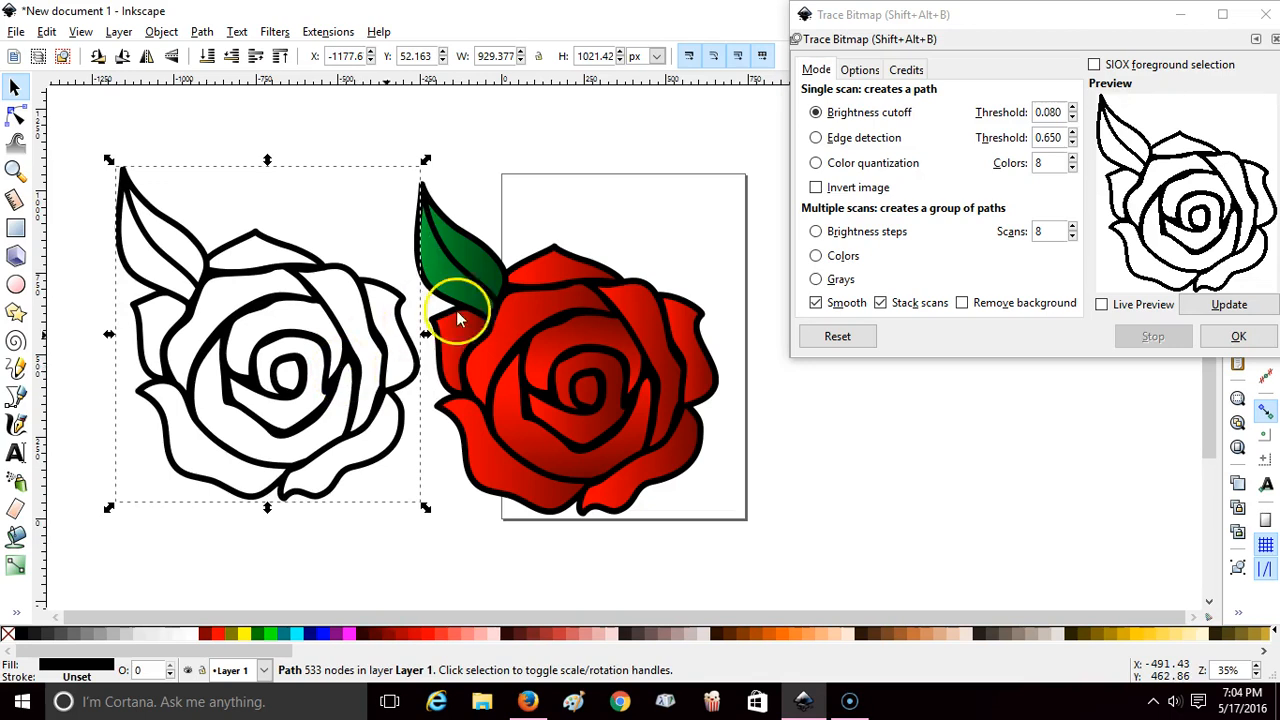
Step: Trace the original rose image again at brightness threshold 0.450 and move the solid silhouette over the outline trace
left_click(574, 326)
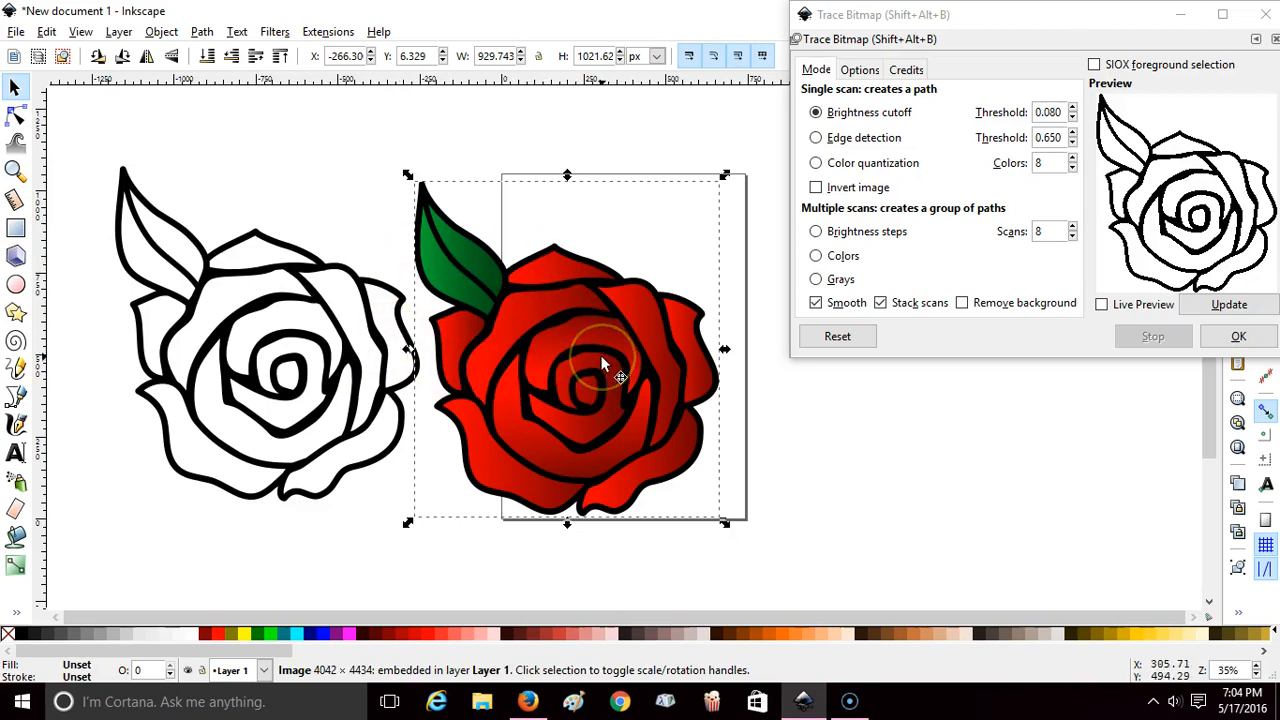
left_click(1073, 110)
left_click(1073, 110)
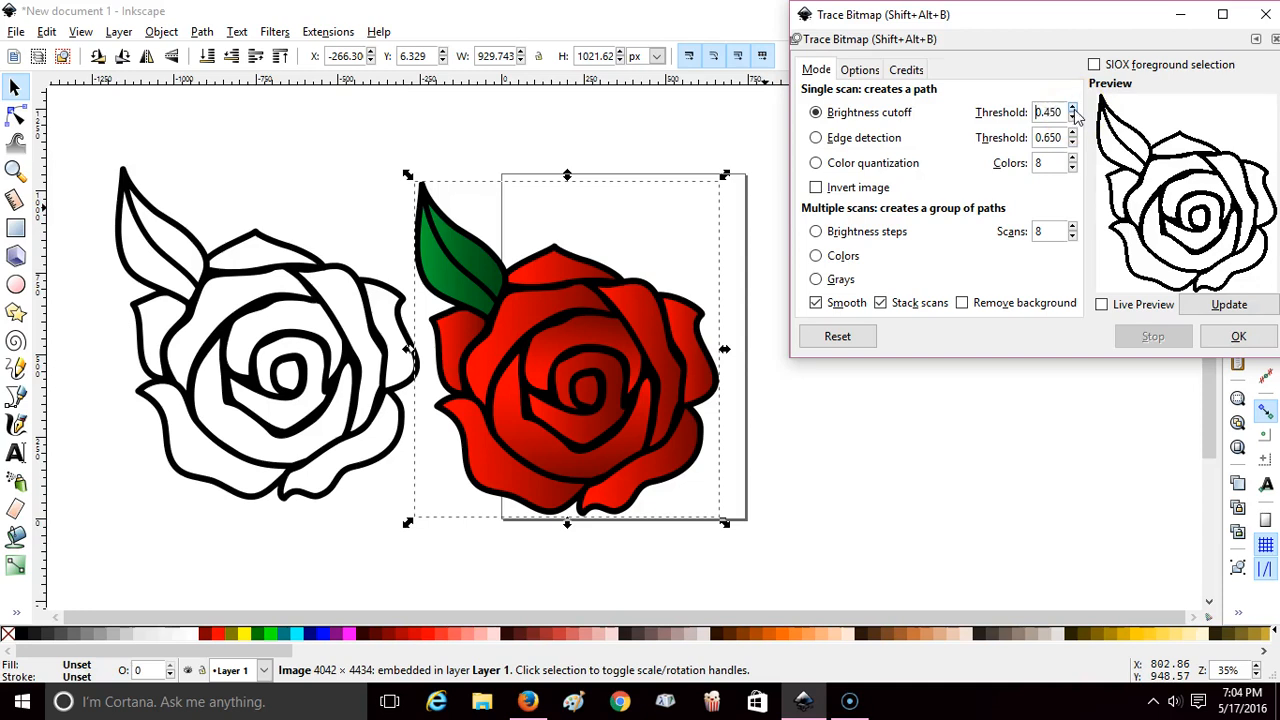
left_click(1228, 303)
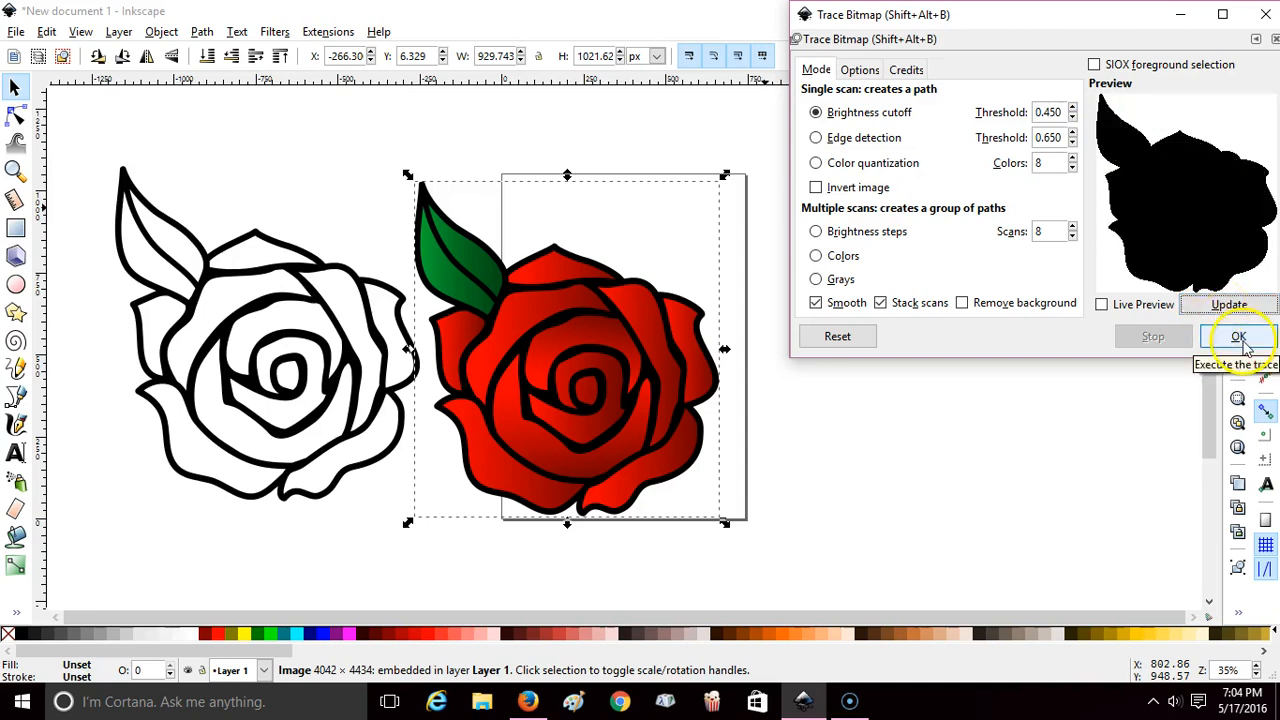
left_click(1240, 338)
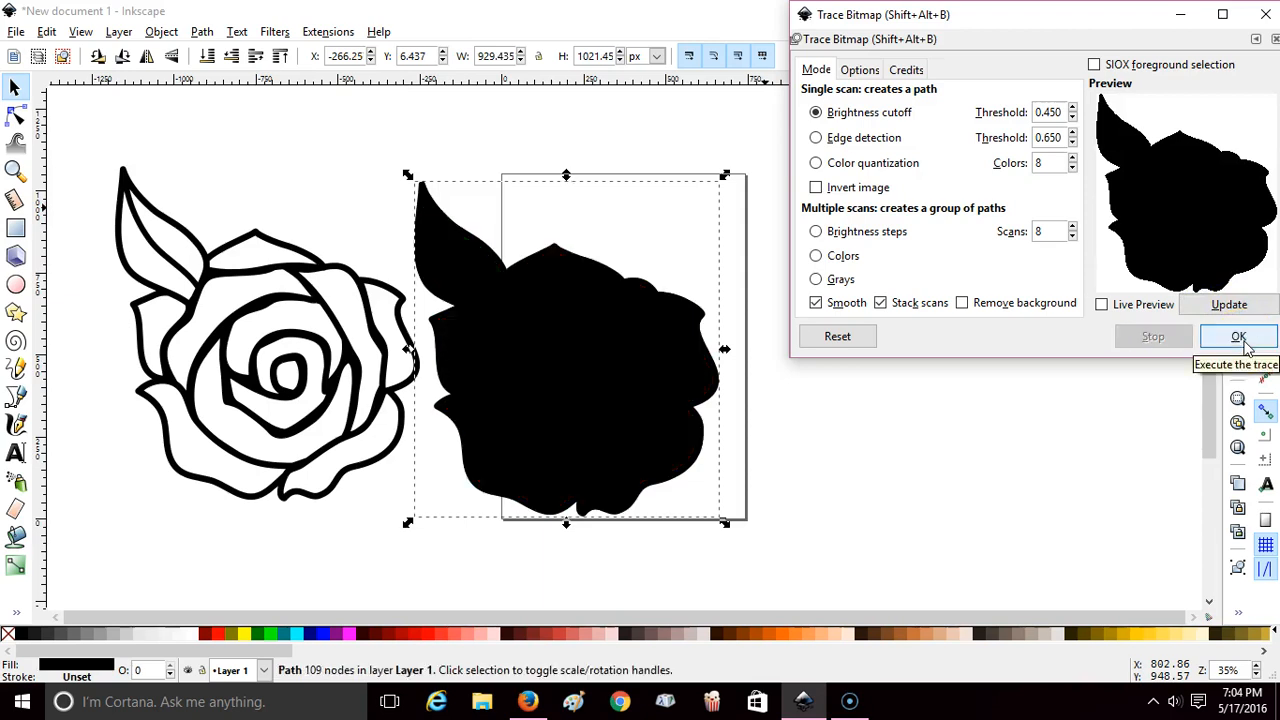
left_click(629, 390)
mouse_move(630, 389)
left_mouse_down()
mouse_move(511, 367)
mouse_move(331, 367)
left_mouse_up()
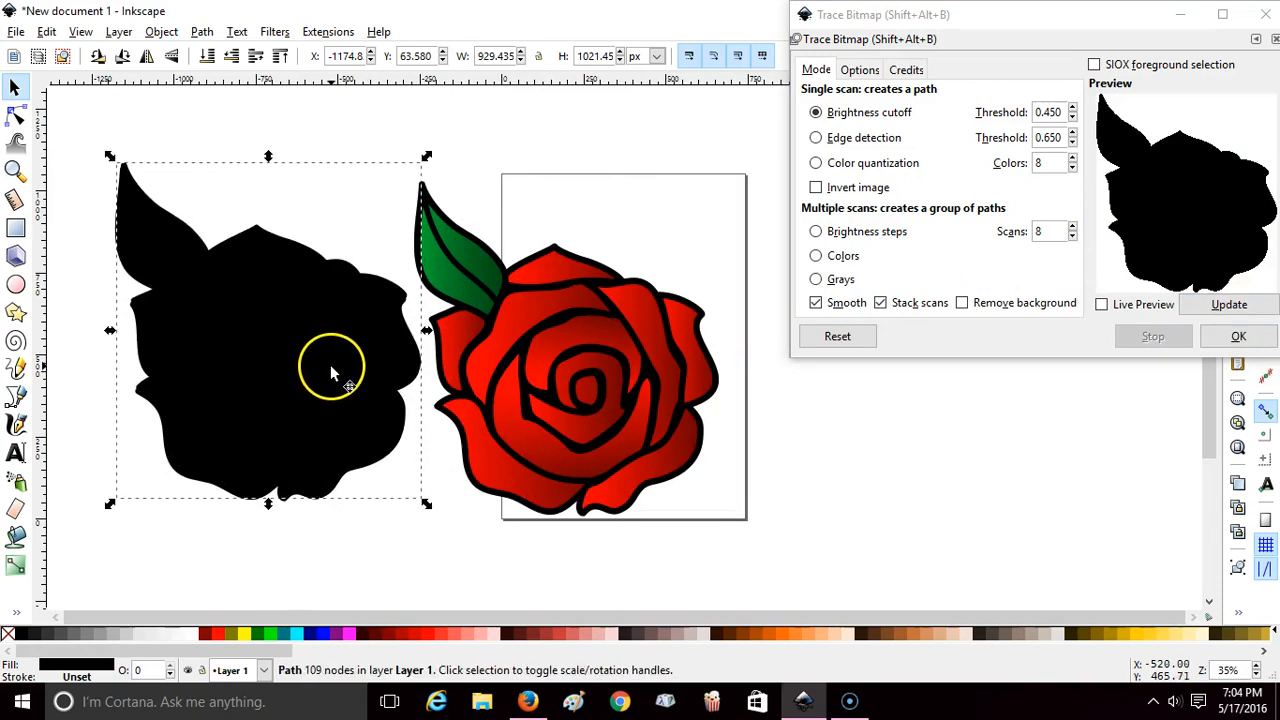
Step: Delete the original colored rose image and close the Trace Bitmap dialog
left_click(568, 345)
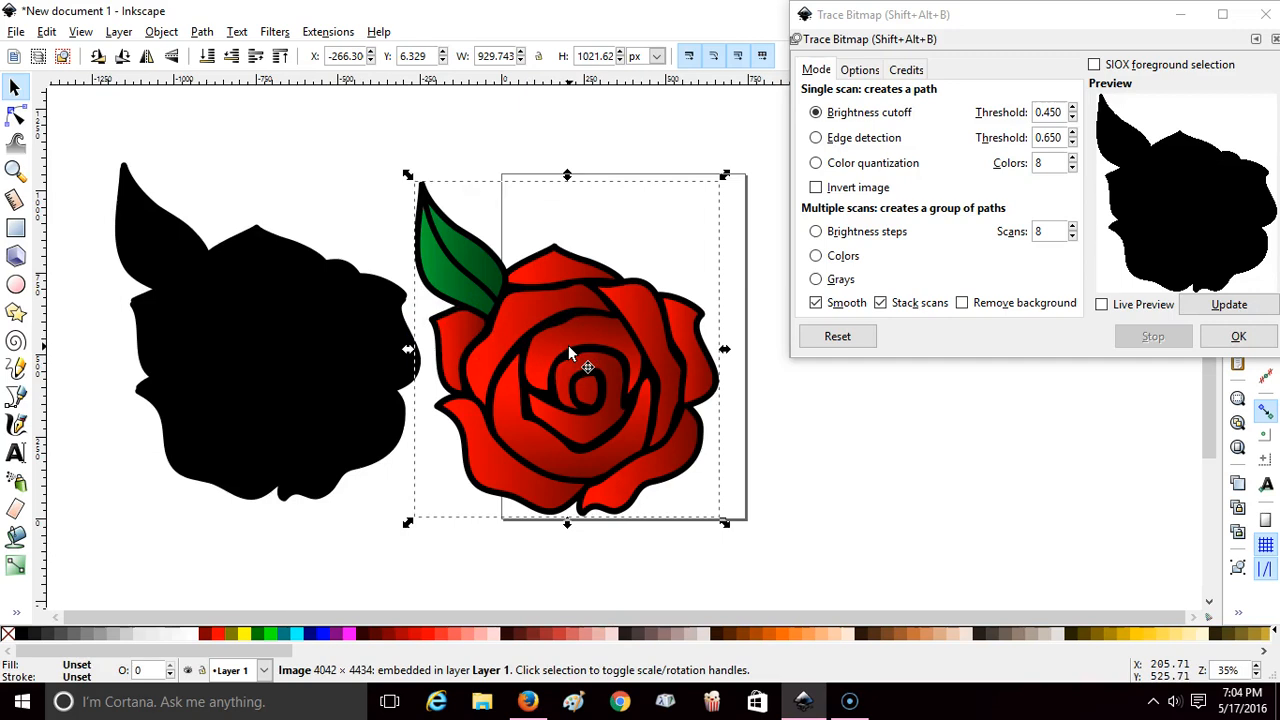
right_click(568, 352)
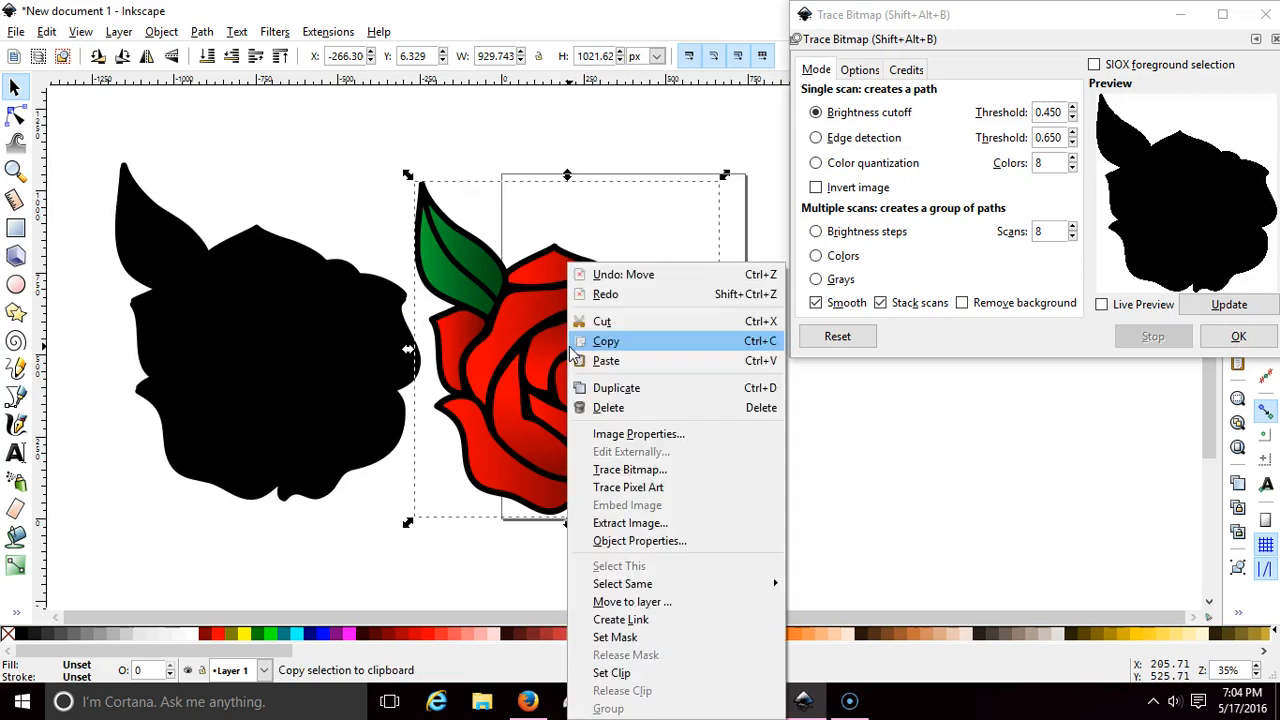
left_click(612, 410)
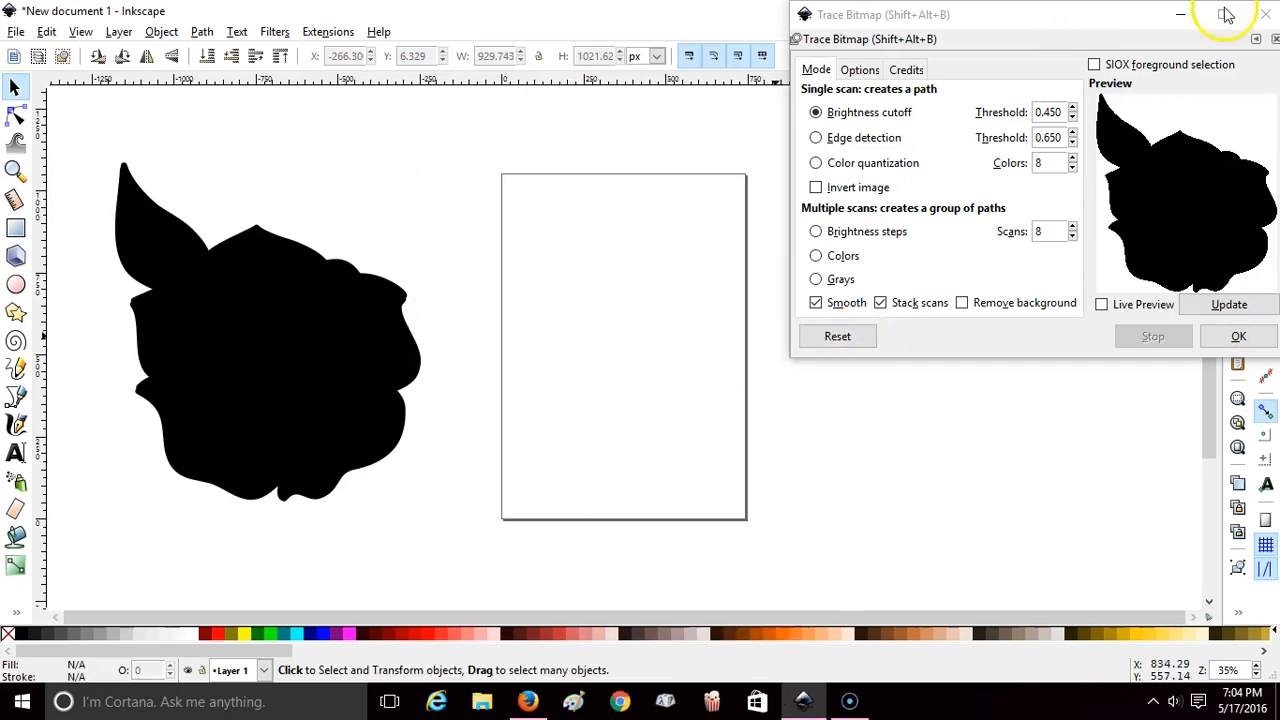
left_click(1266, 14)
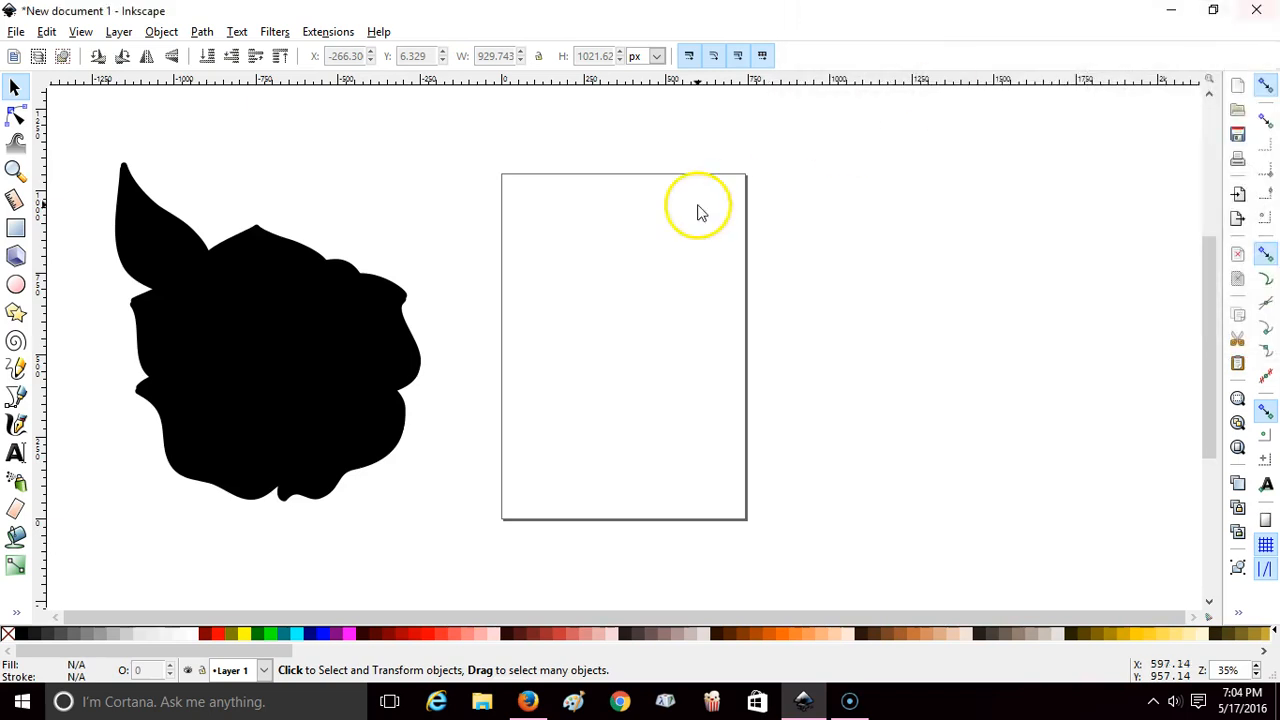
Step: Separate the two traces, moving the outline to the right of the page and the silhouette closer to the page's left edge
mouse_move(353, 357)
left_mouse_down()
mouse_move(480, 337)
mouse_move(809, 331)
mouse_move(1003, 345)
left_mouse_up()
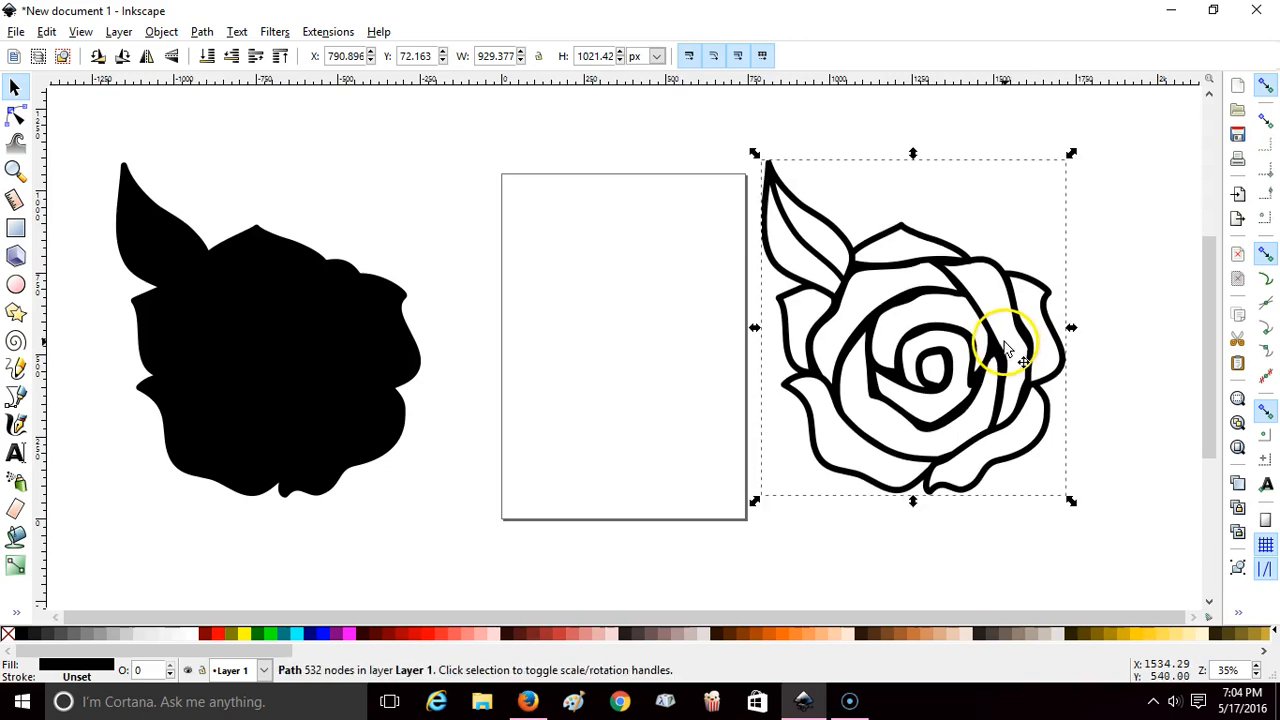
left_click_drag(329, 353, 402, 353)
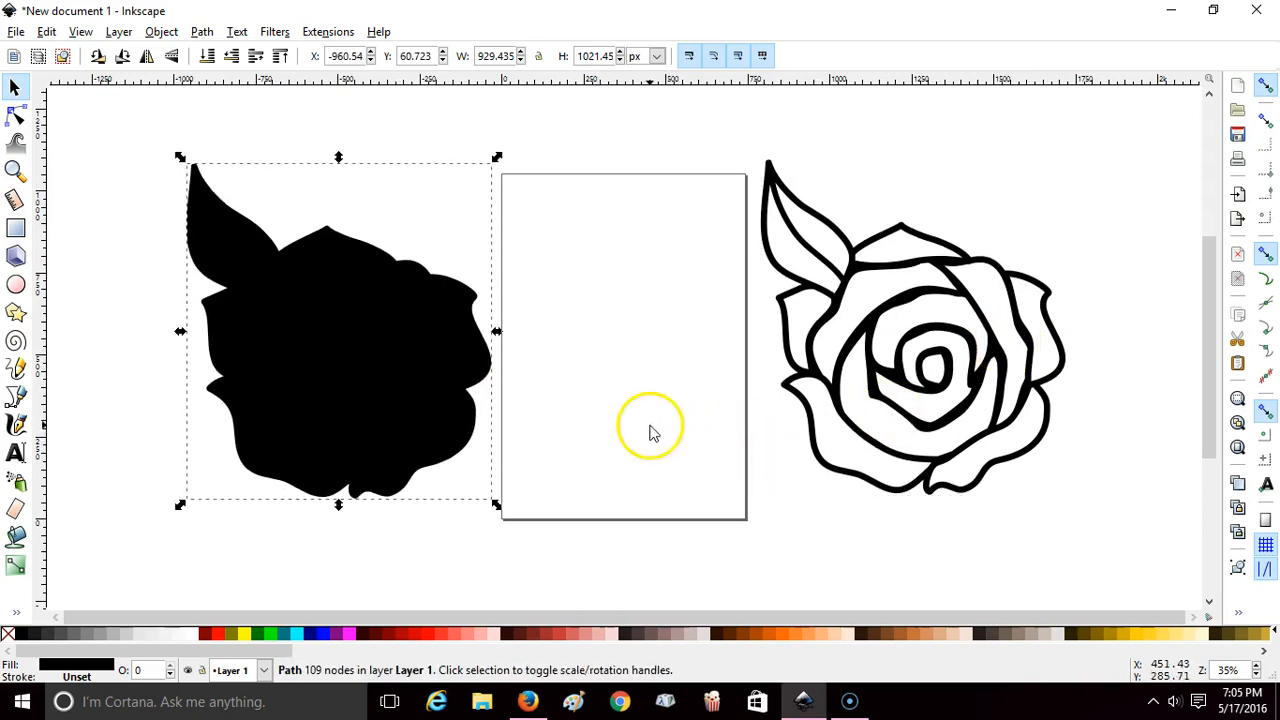
left_click(596, 252)
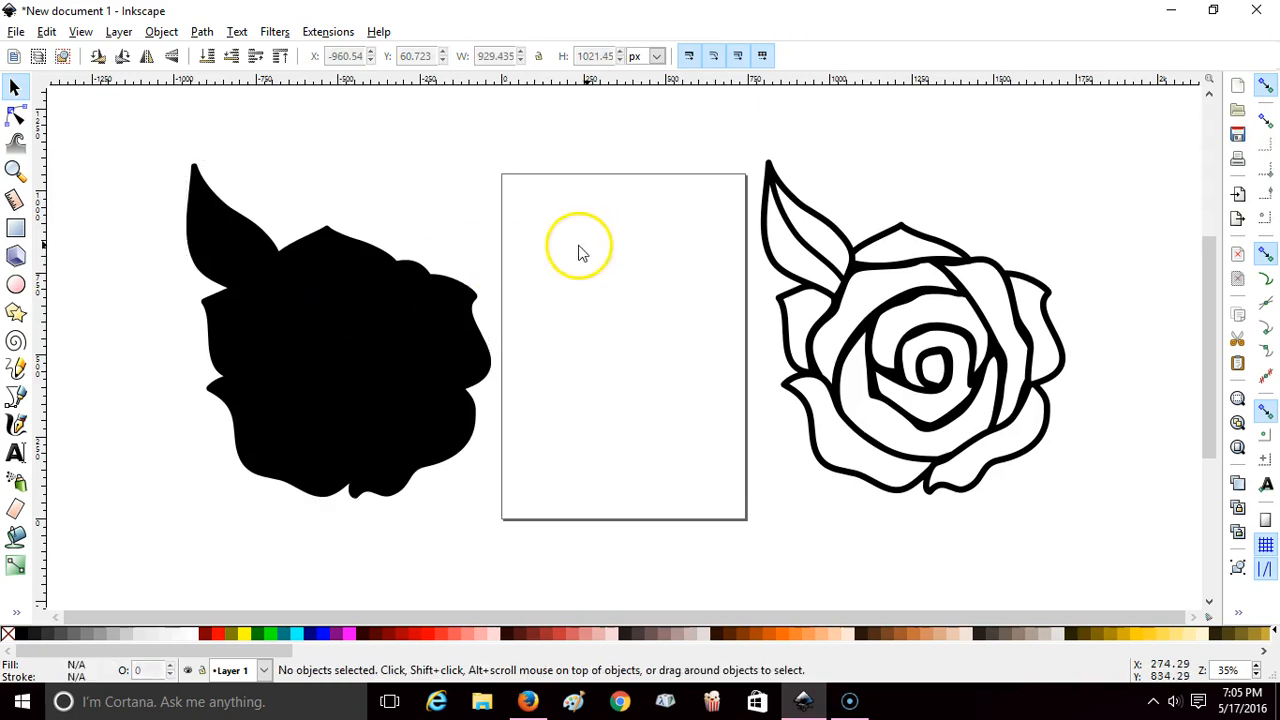
Step: Fill the rose silhouette with red, try other red shades including #D40000, and settle on a light coral red
left_click(322, 320)
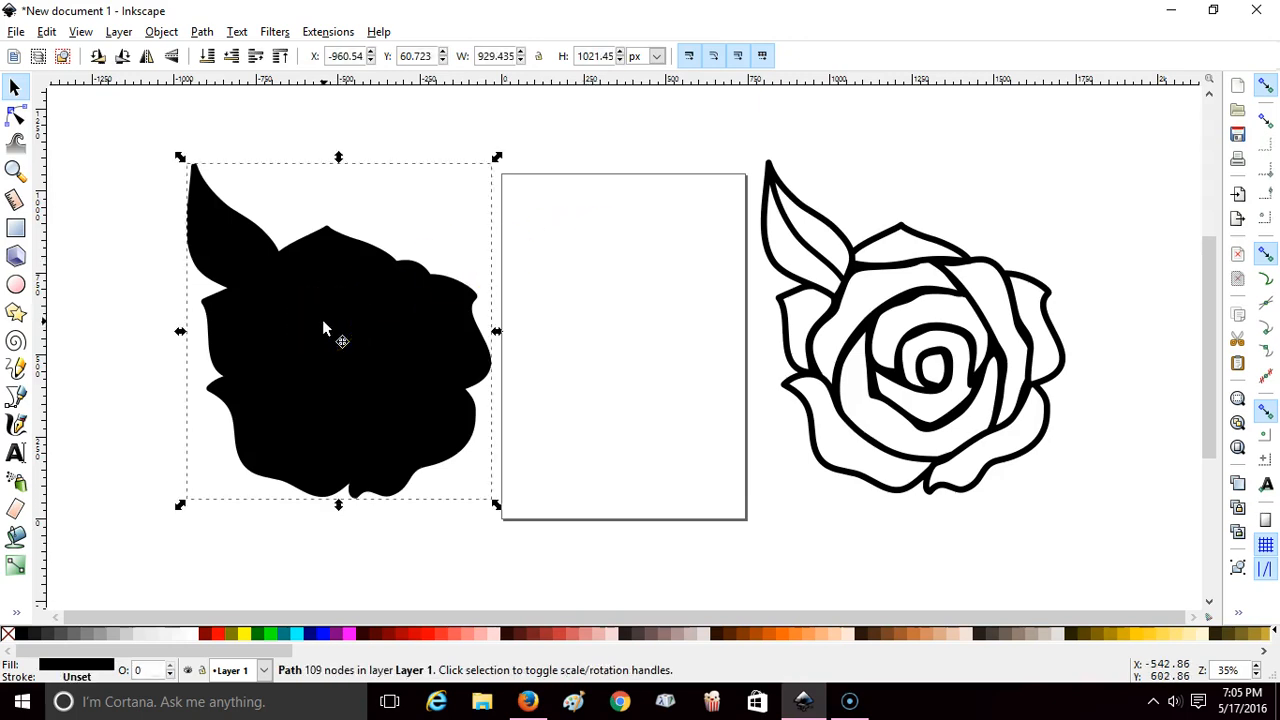
left_click(221, 636)
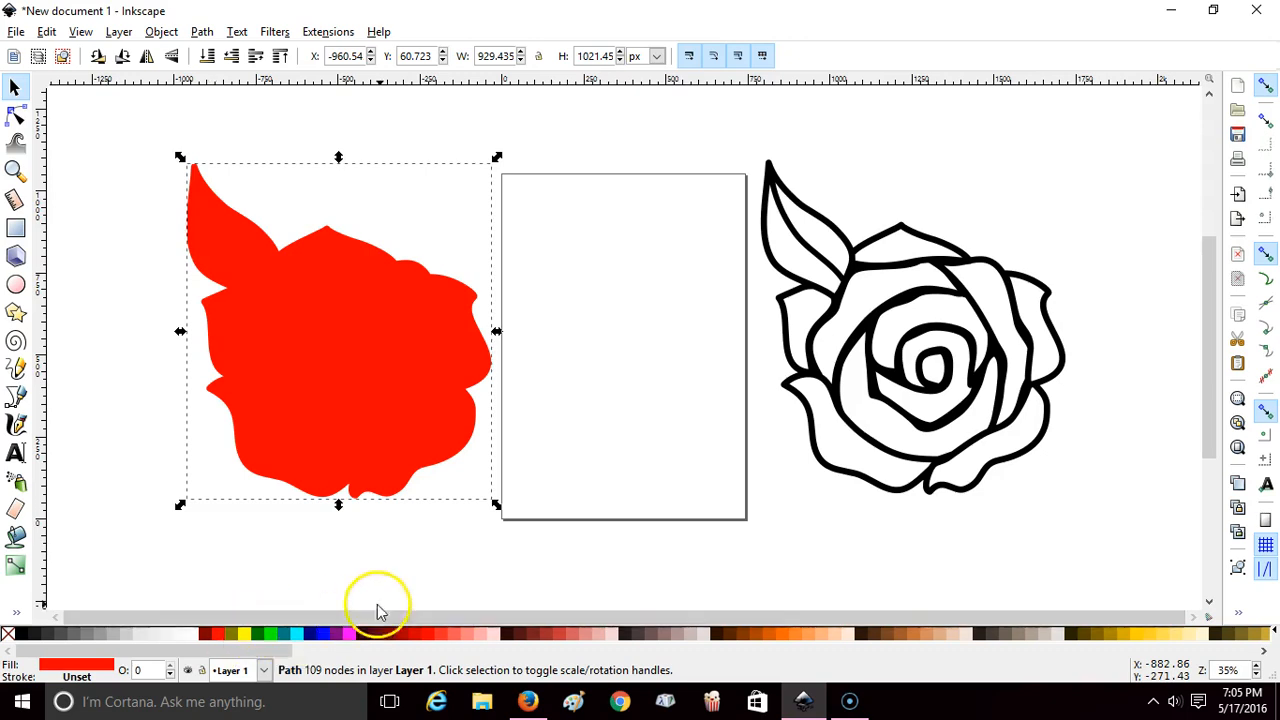
left_click(418, 640)
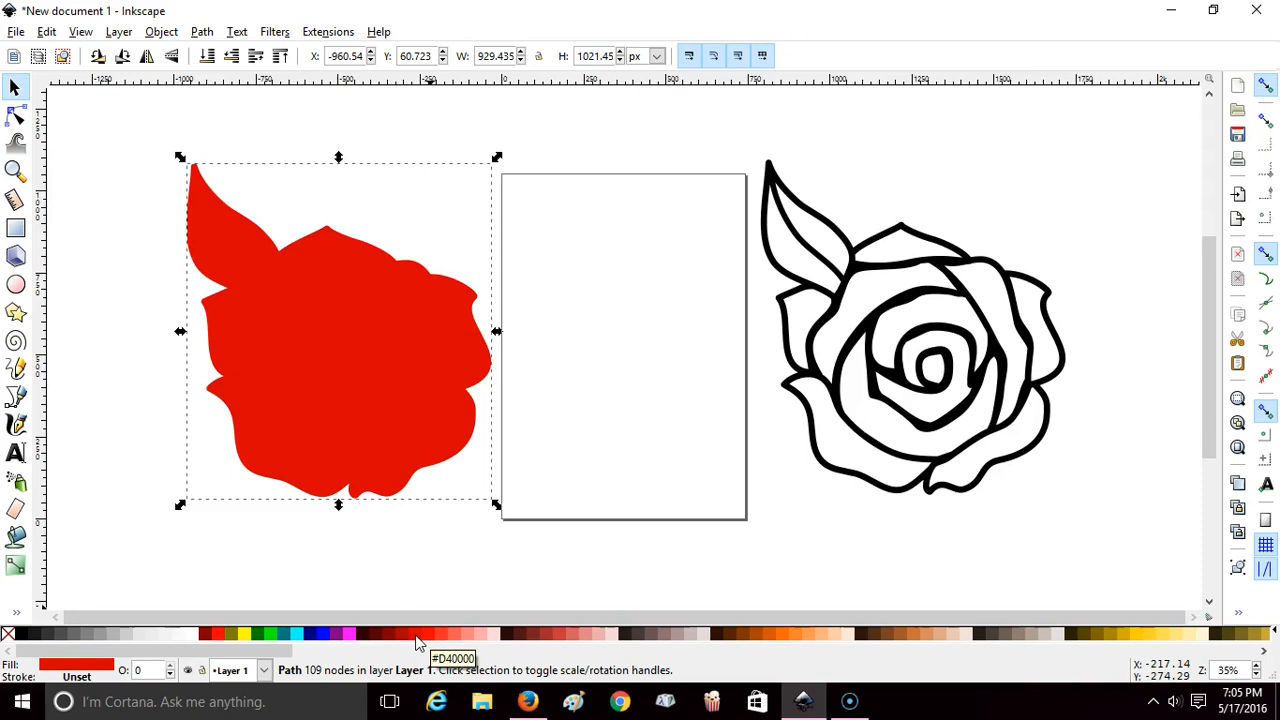
left_click(433, 640)
left_click(455, 642)
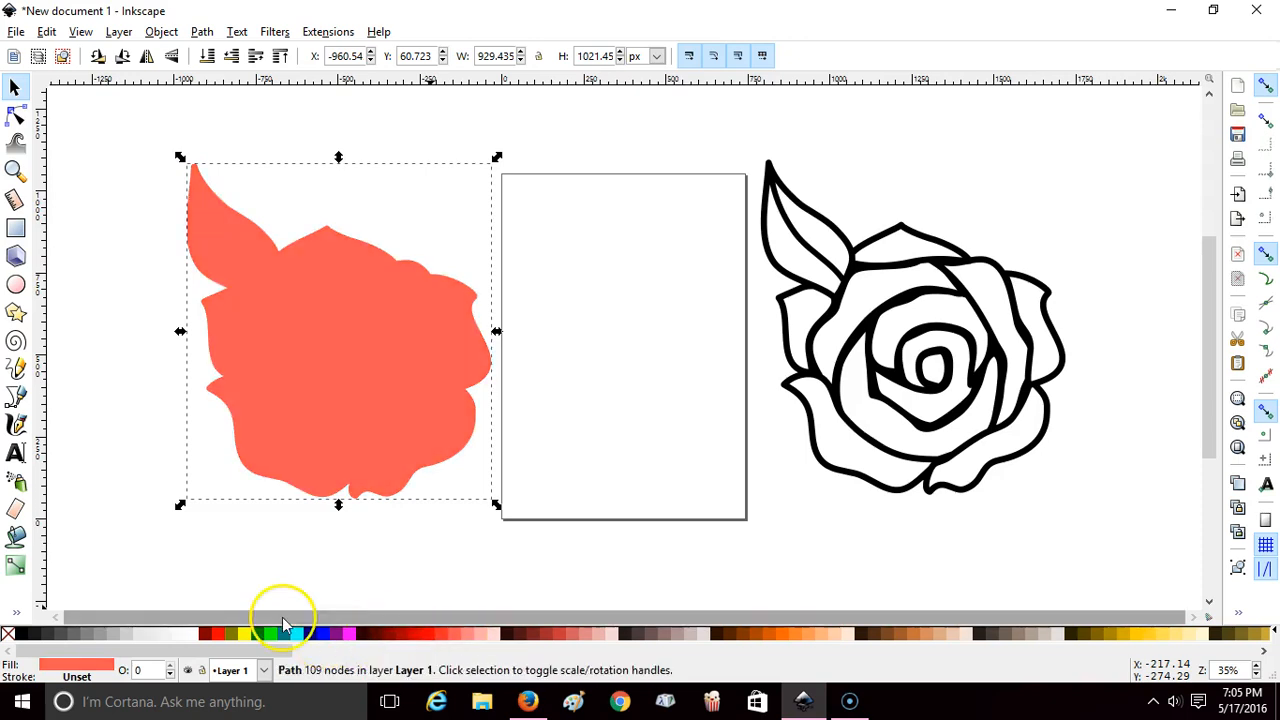
Step: Fill the rose silhouette with bright red and align the black outline trace on top of it
left_click(218, 634)
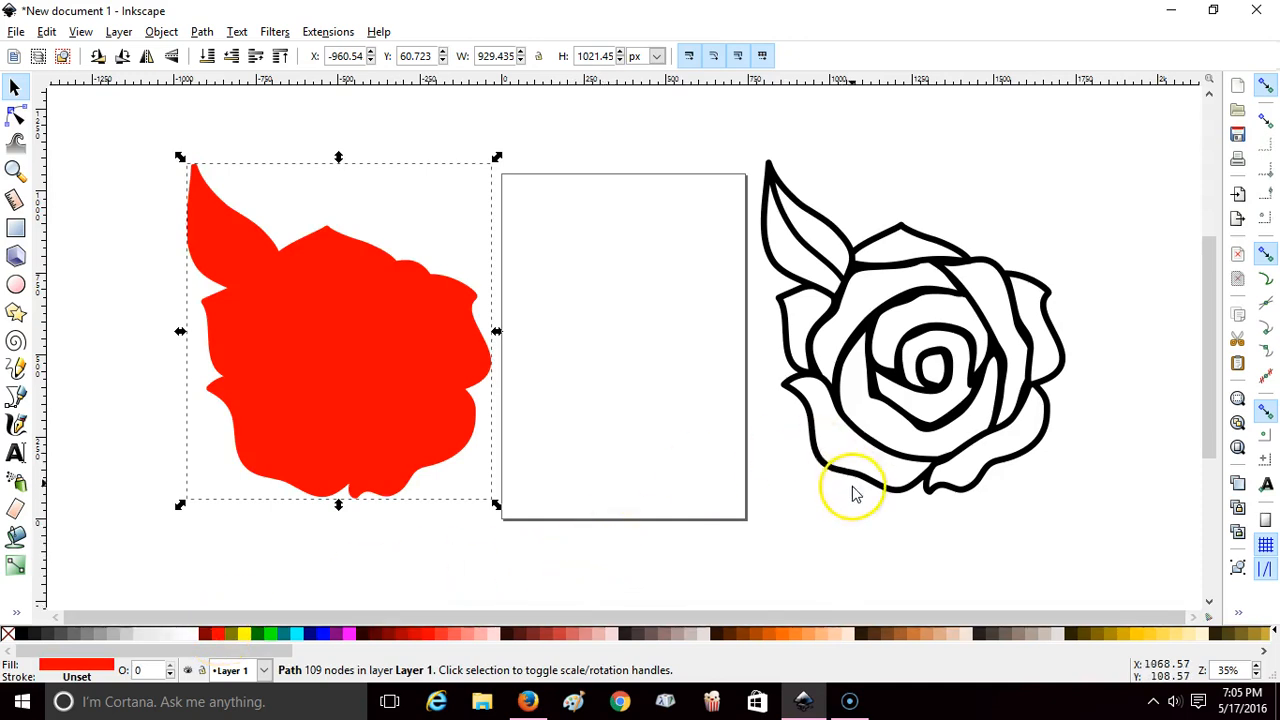
left_click_drag(920, 344, 339, 335)
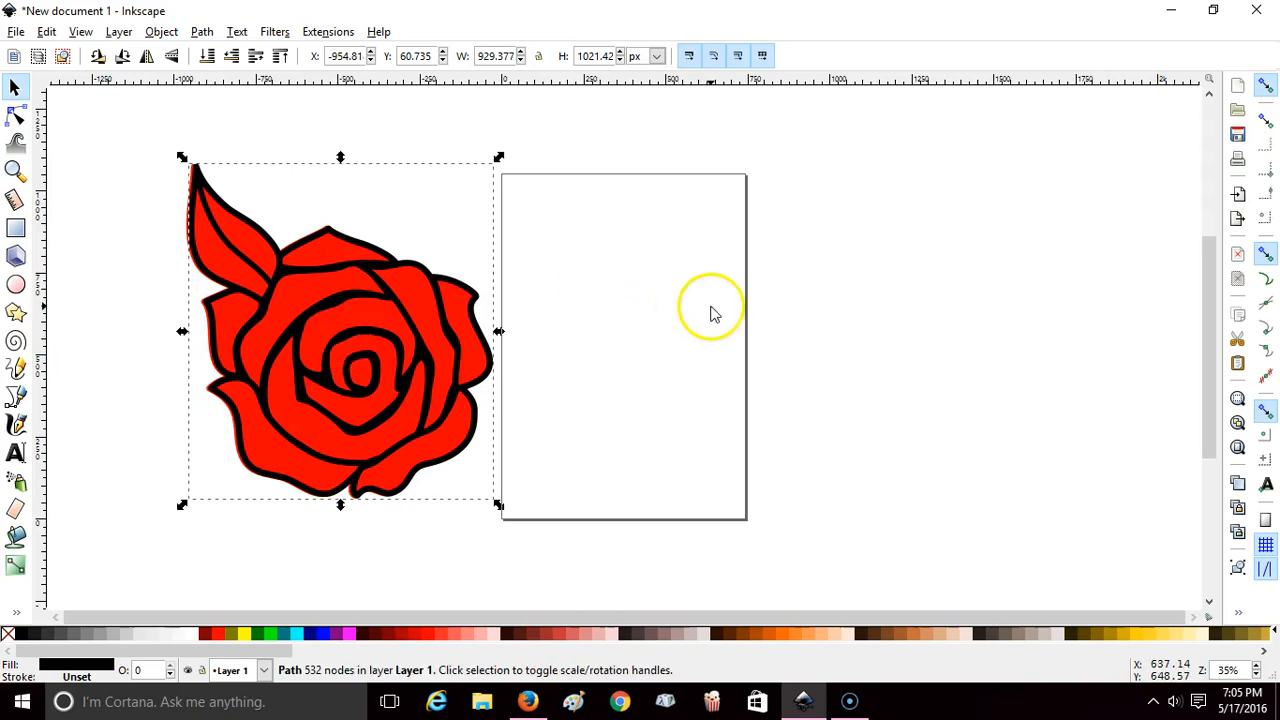
left_click_drag(375, 361, 368, 358)
left_click(822, 300)
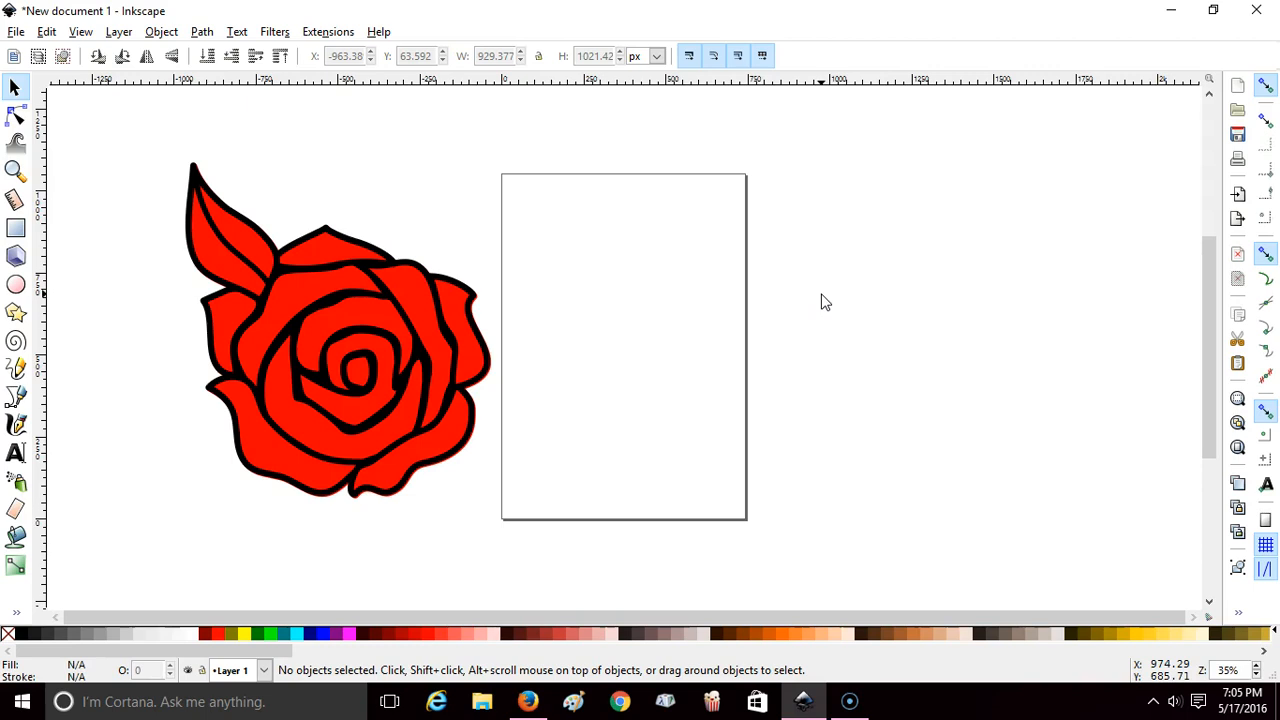
Step: Fill both halves of the rose's leaf with dark green using the Paint Bucket tool, and clear the selection
key("plus")
key("plus")
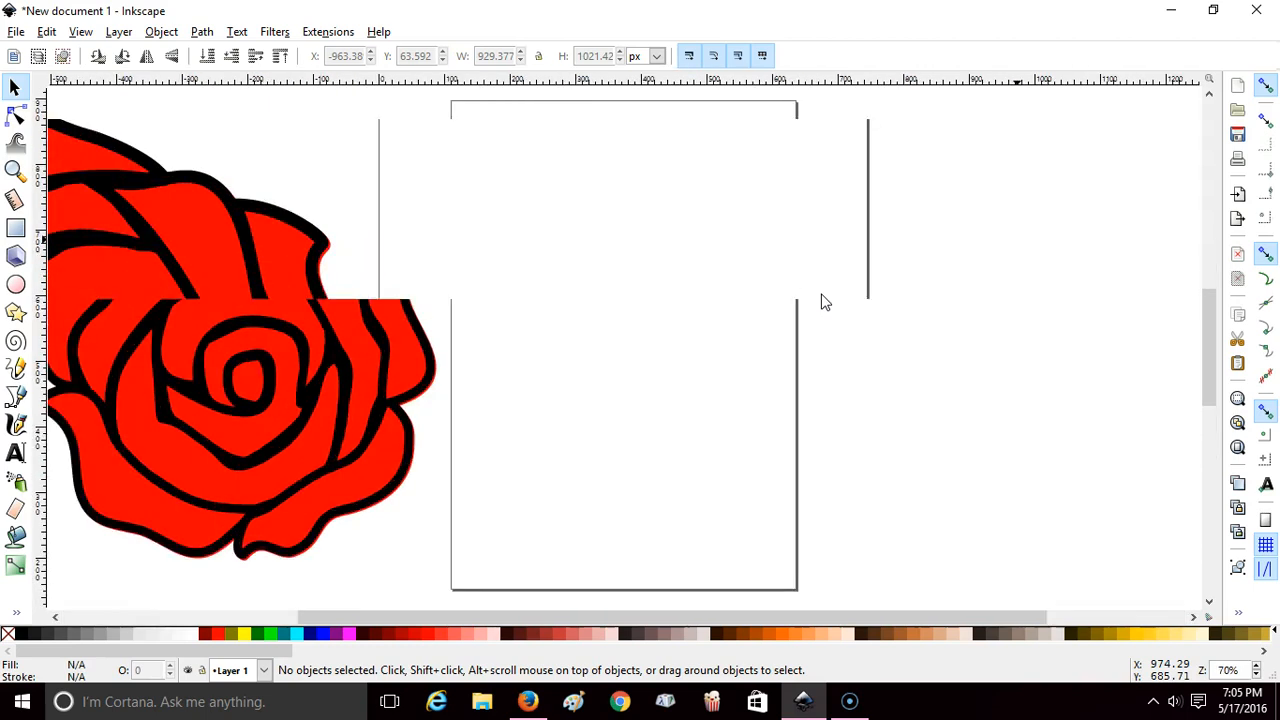
key("minus")
key("minus")
key("minus")
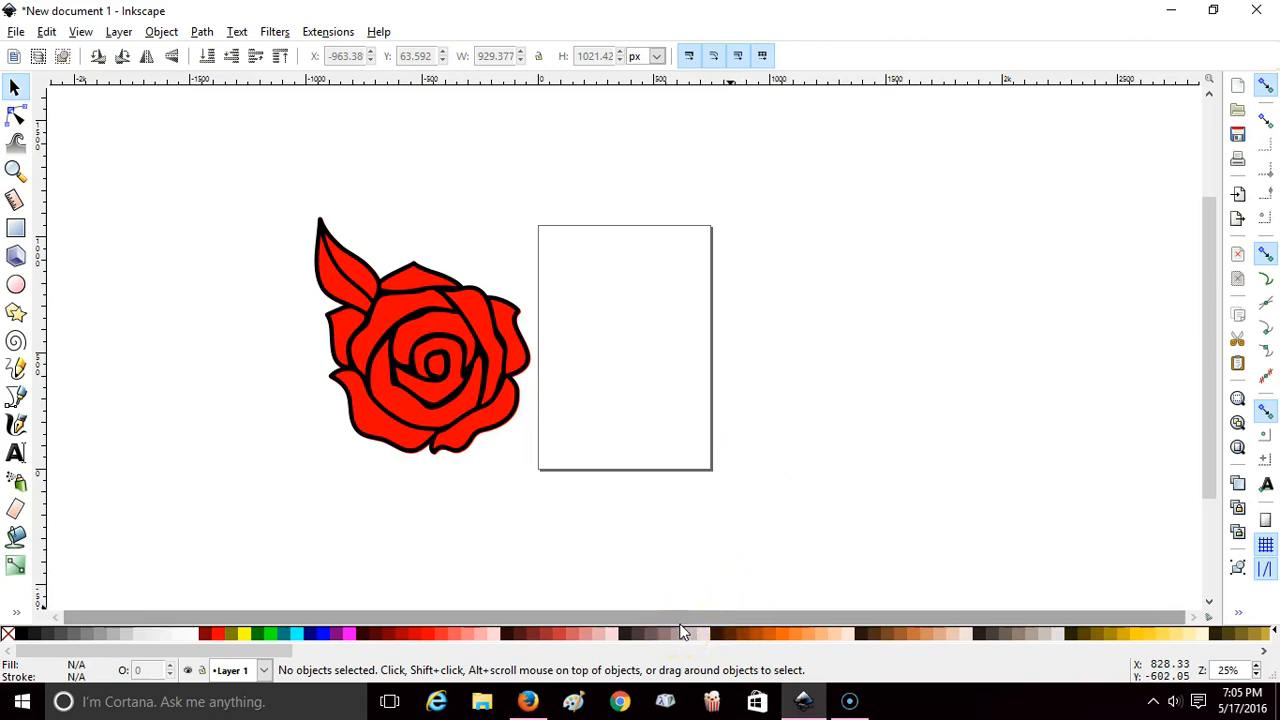
key("plus")
key("plus")
key("plus")
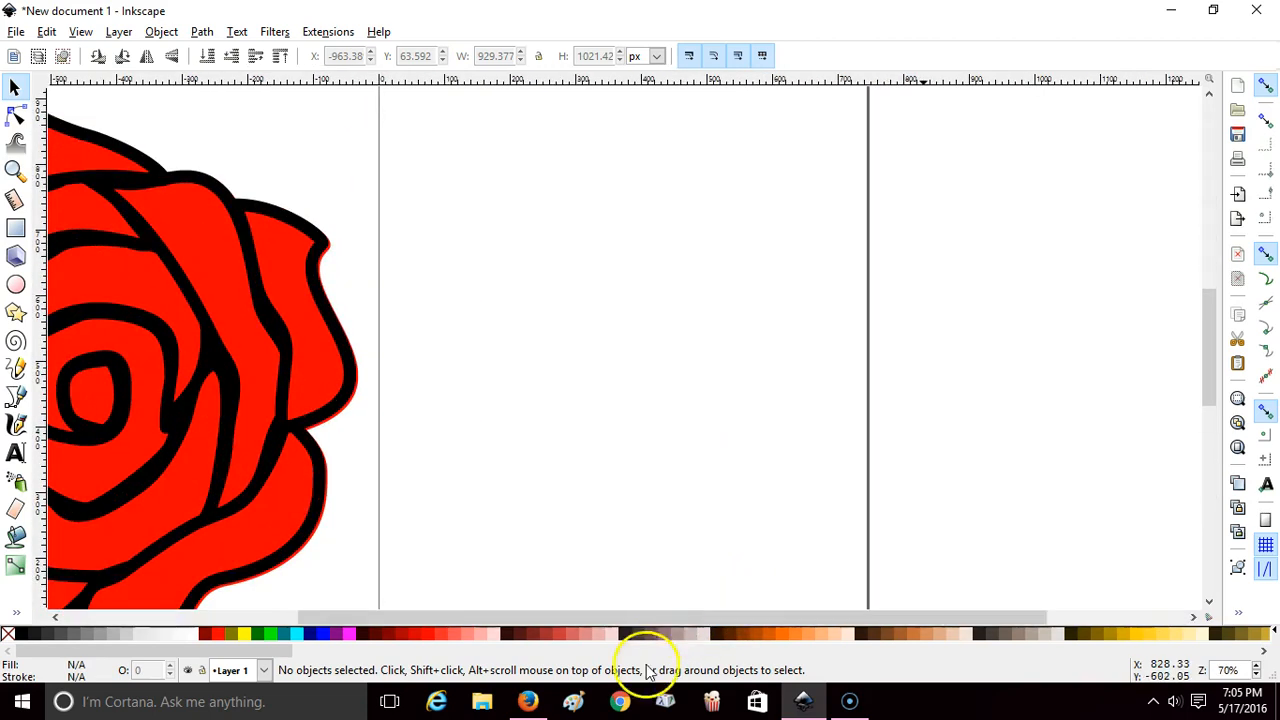
left_click_drag(670, 617, 399, 641)
left_click_drag(1213, 368, 1208, 327)
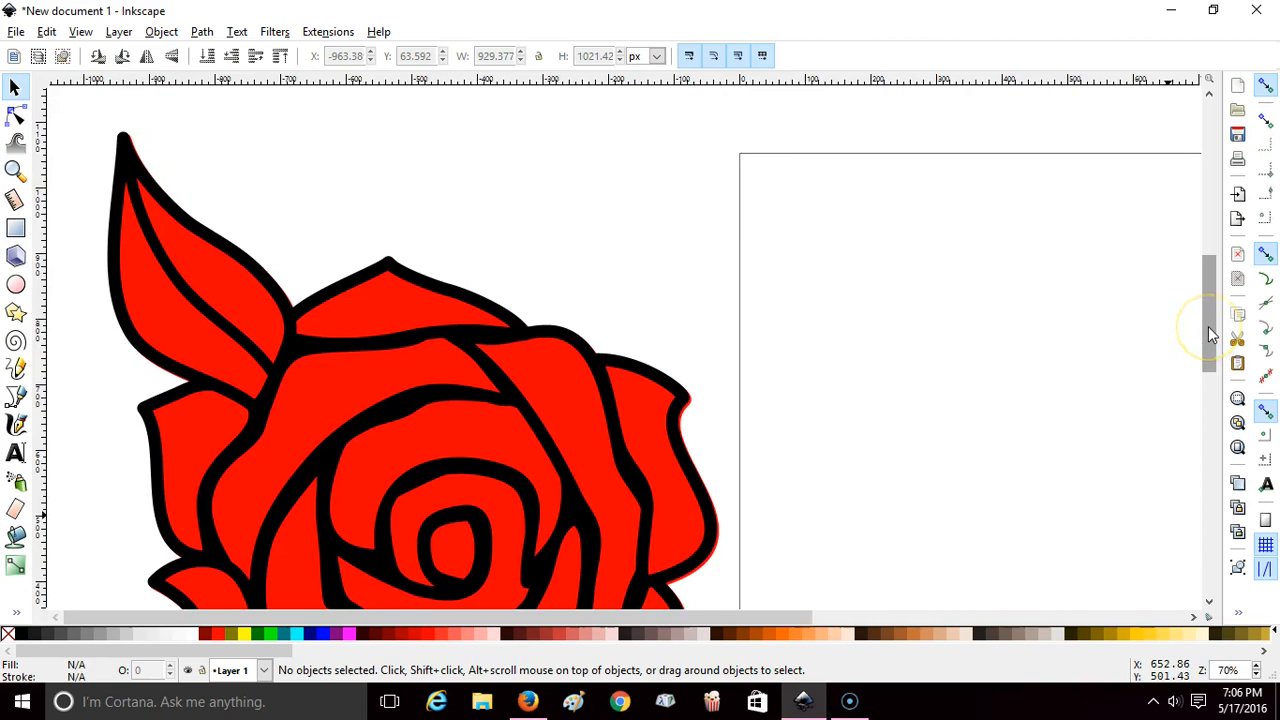
key("plus")
left_click_drag(652, 620, 502, 621)
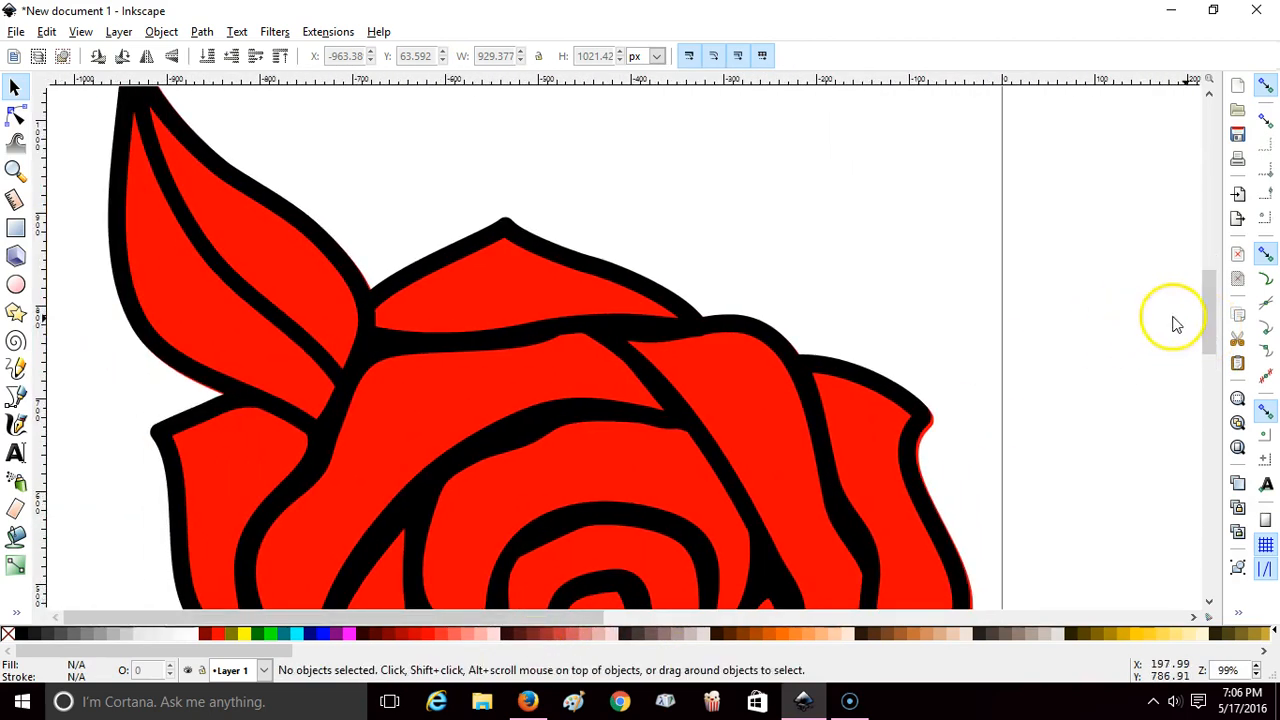
scroll(1210, 323, "up", 2)
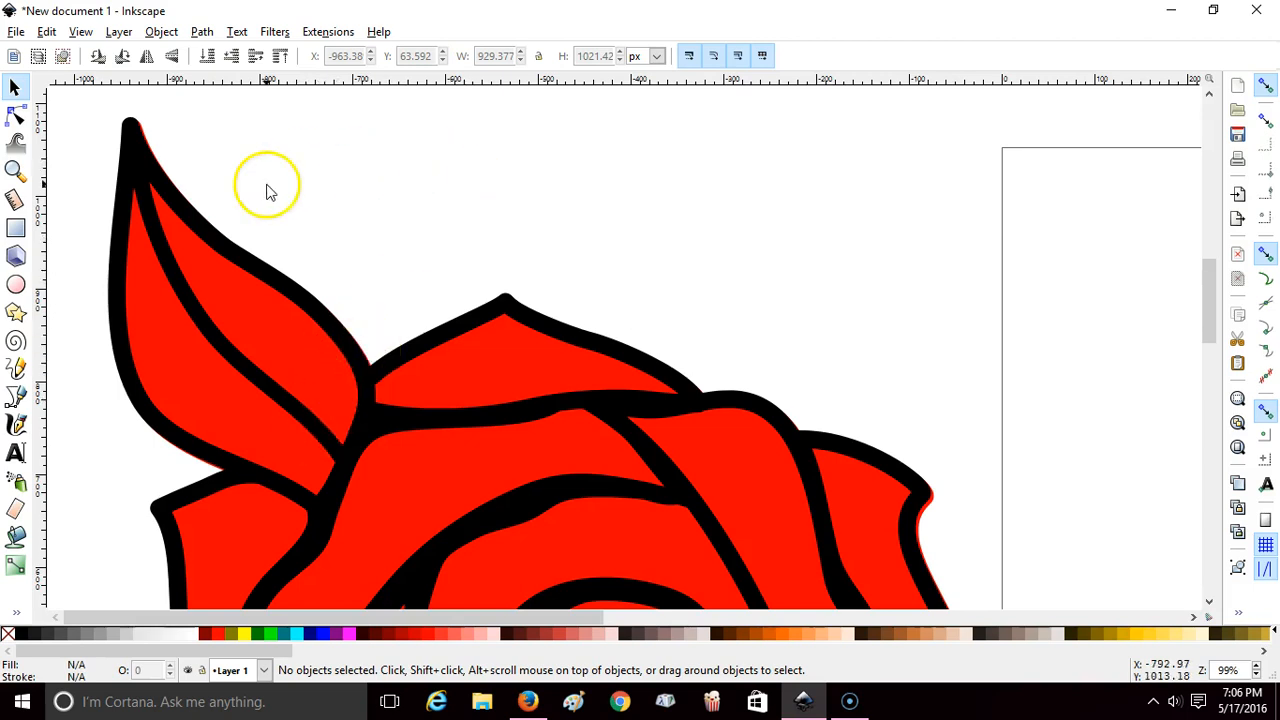
left_click(16, 538)
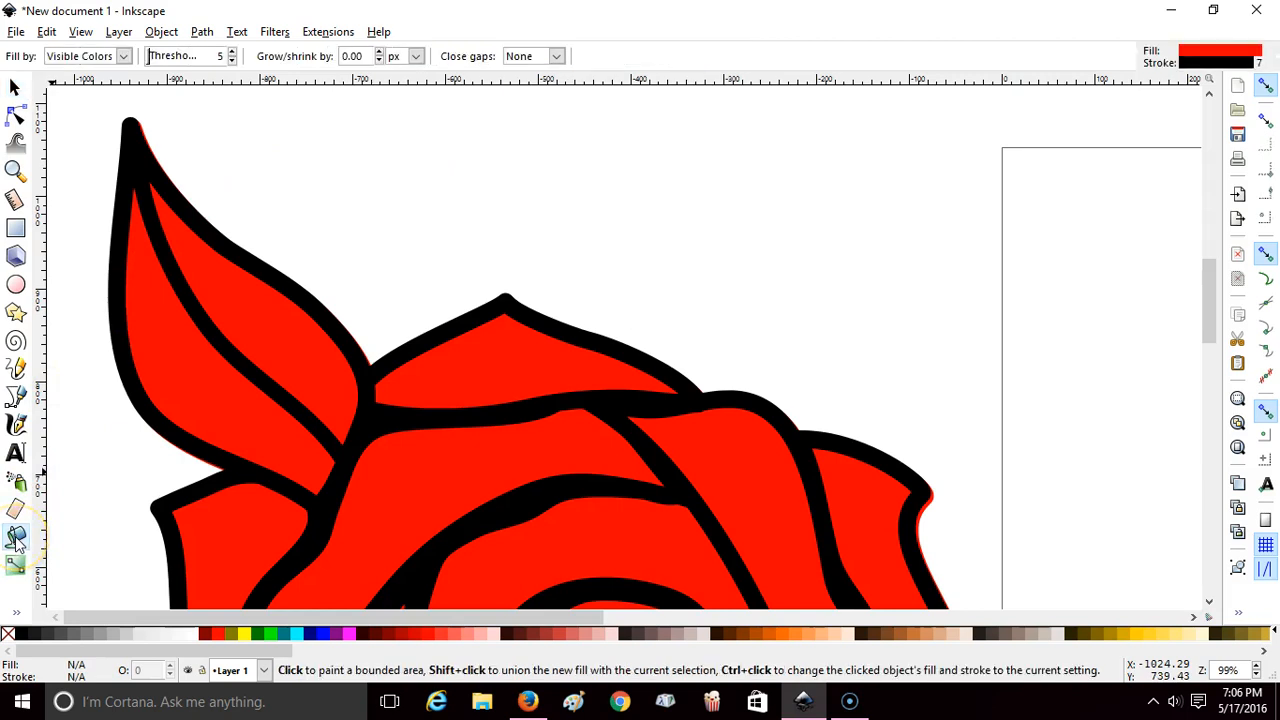
left_click(257, 633)
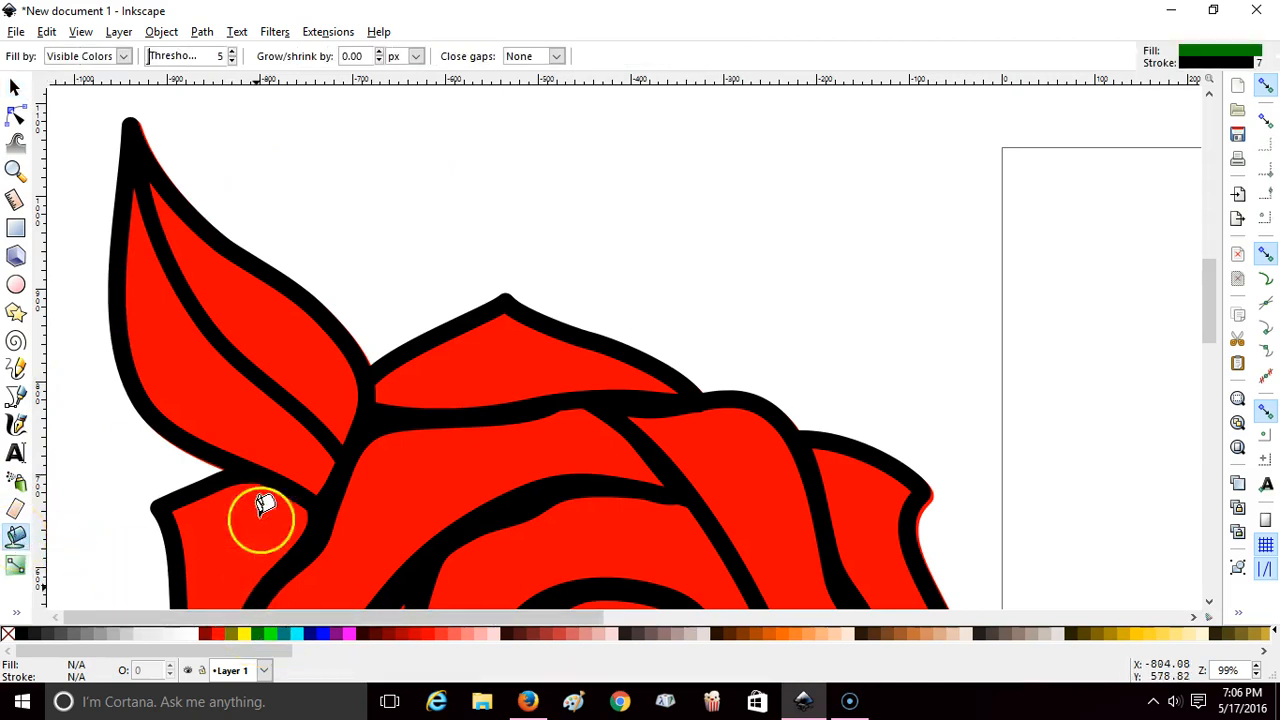
left_click(283, 323)
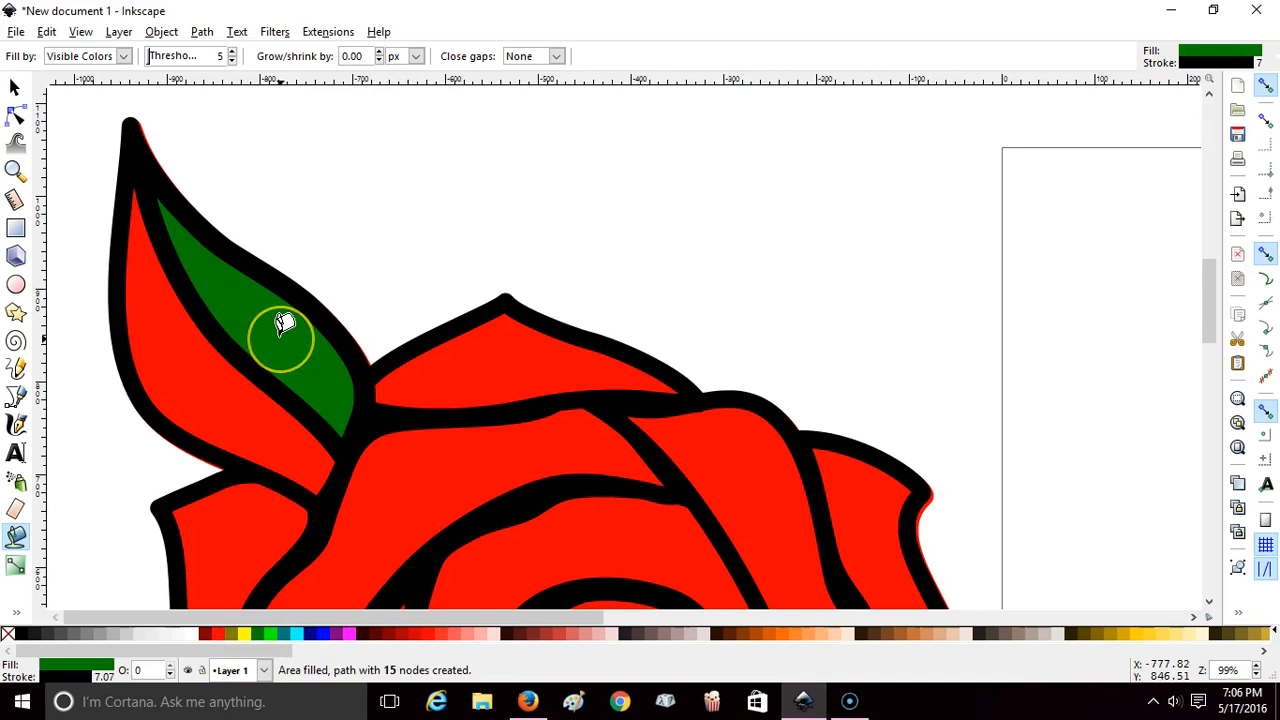
left_click(197, 370)
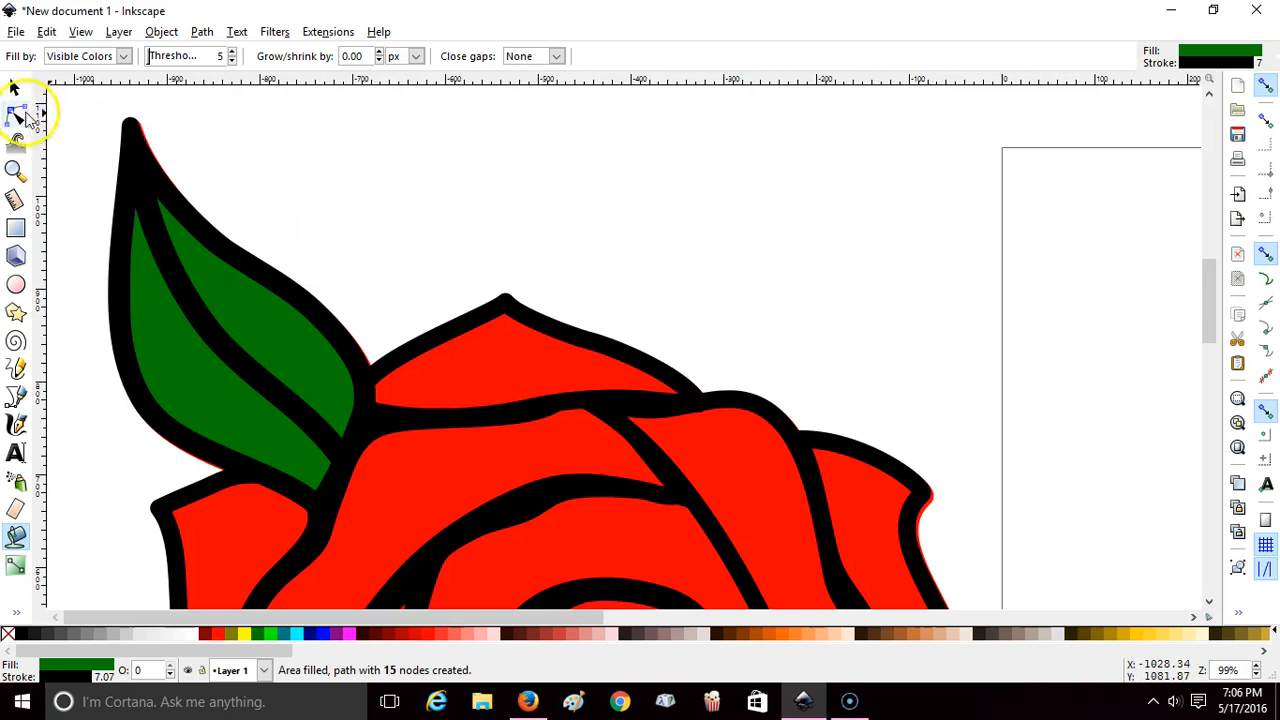
left_click(16, 89)
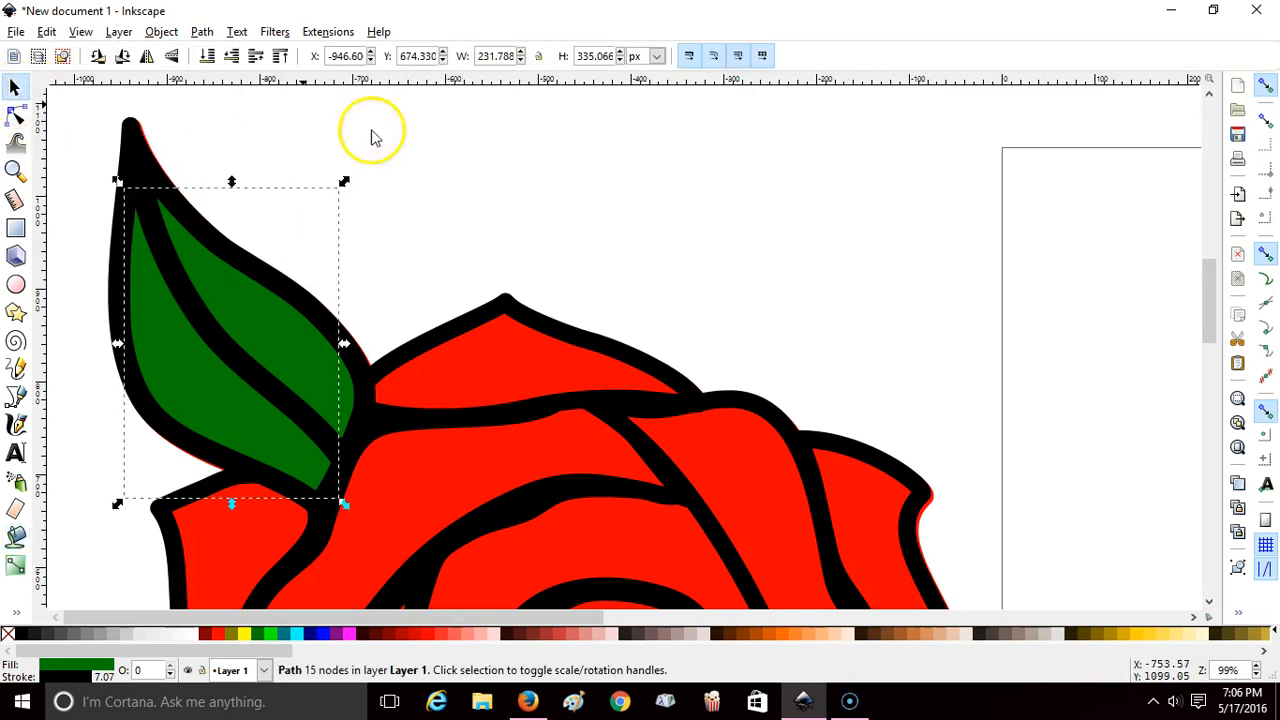
left_click(403, 151)
Step: Examine the whole colored rose and the nodes of its green leaf fill and red silhouette
key("minus")
key("minus")
key("minus")
key("minus")
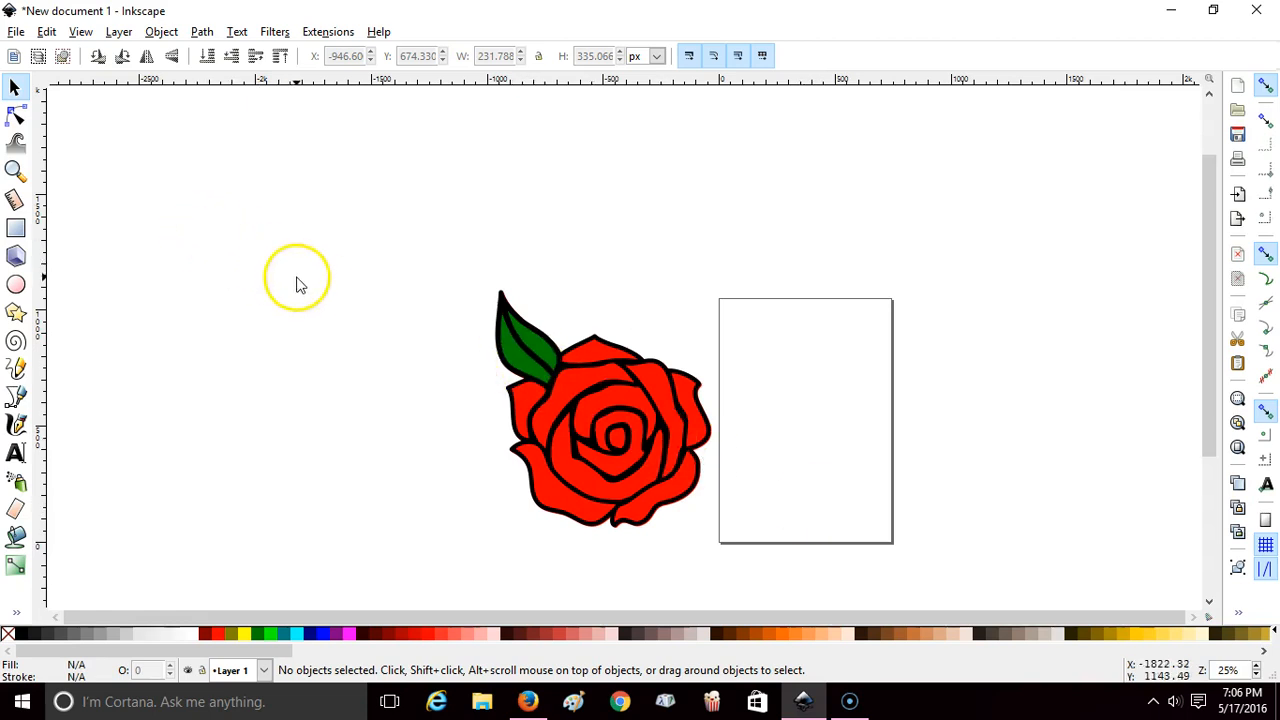
double_click(521, 360)
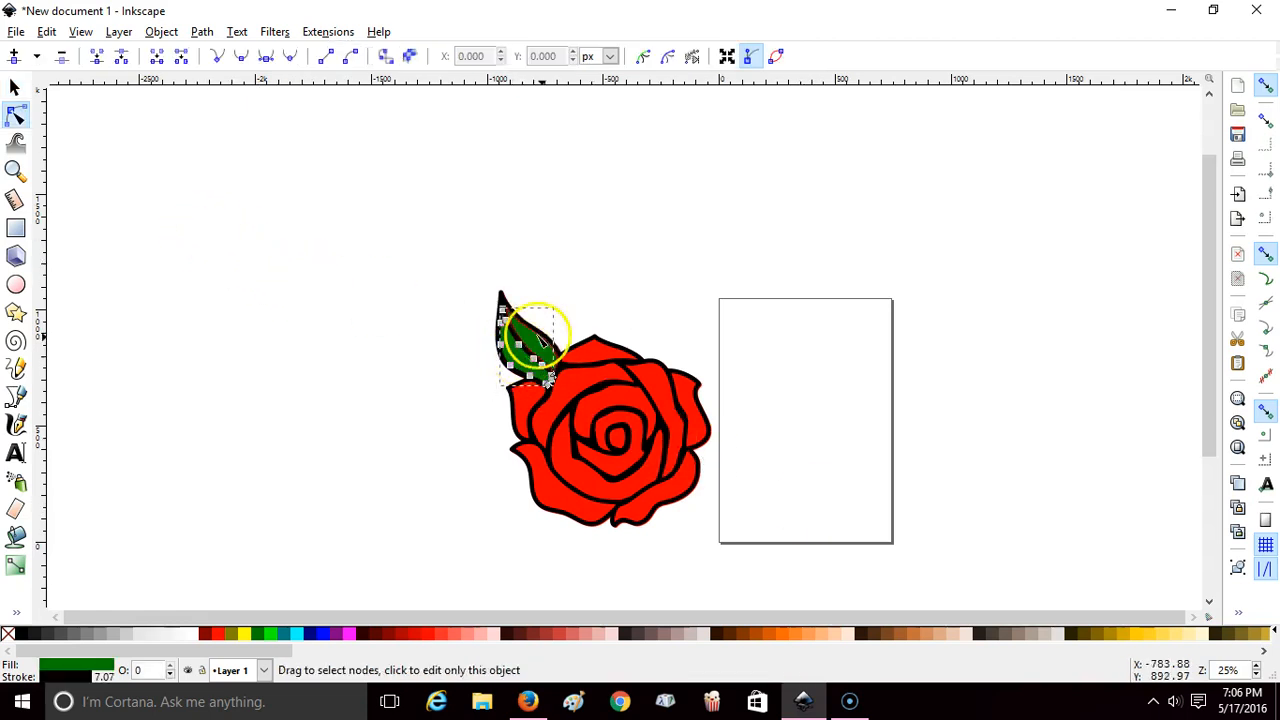
left_click(575, 311)
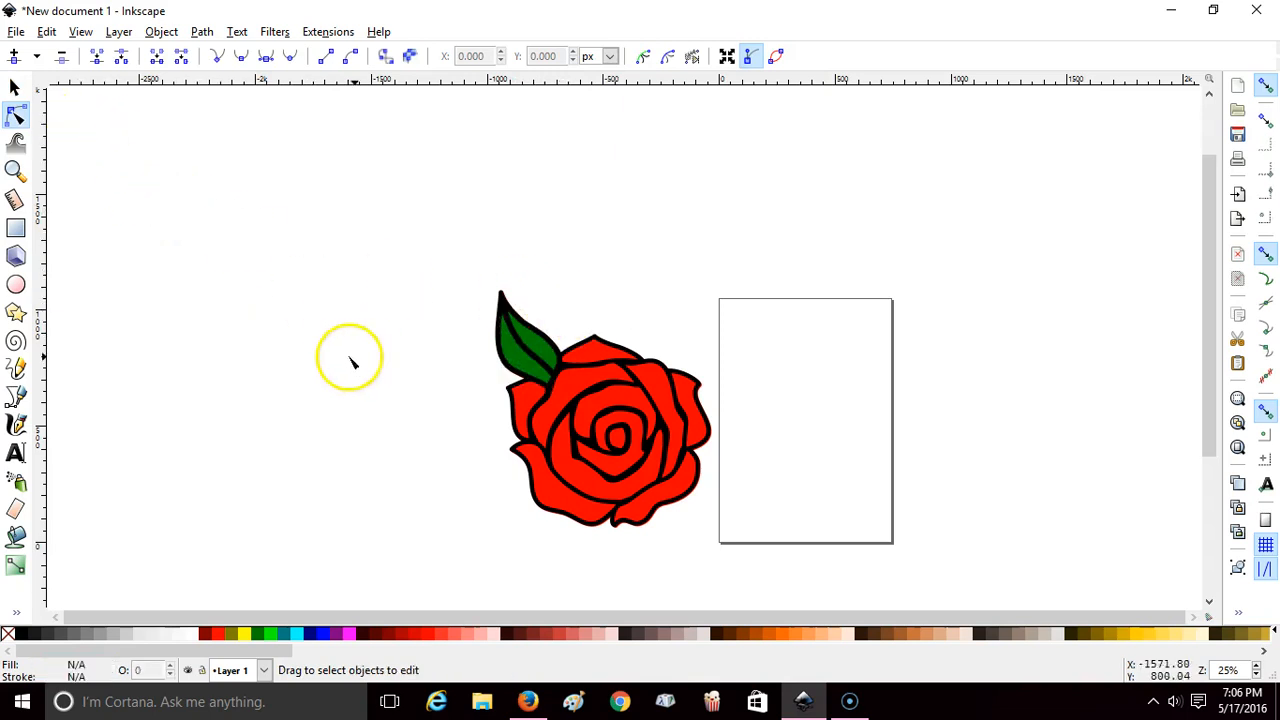
left_click(590, 420)
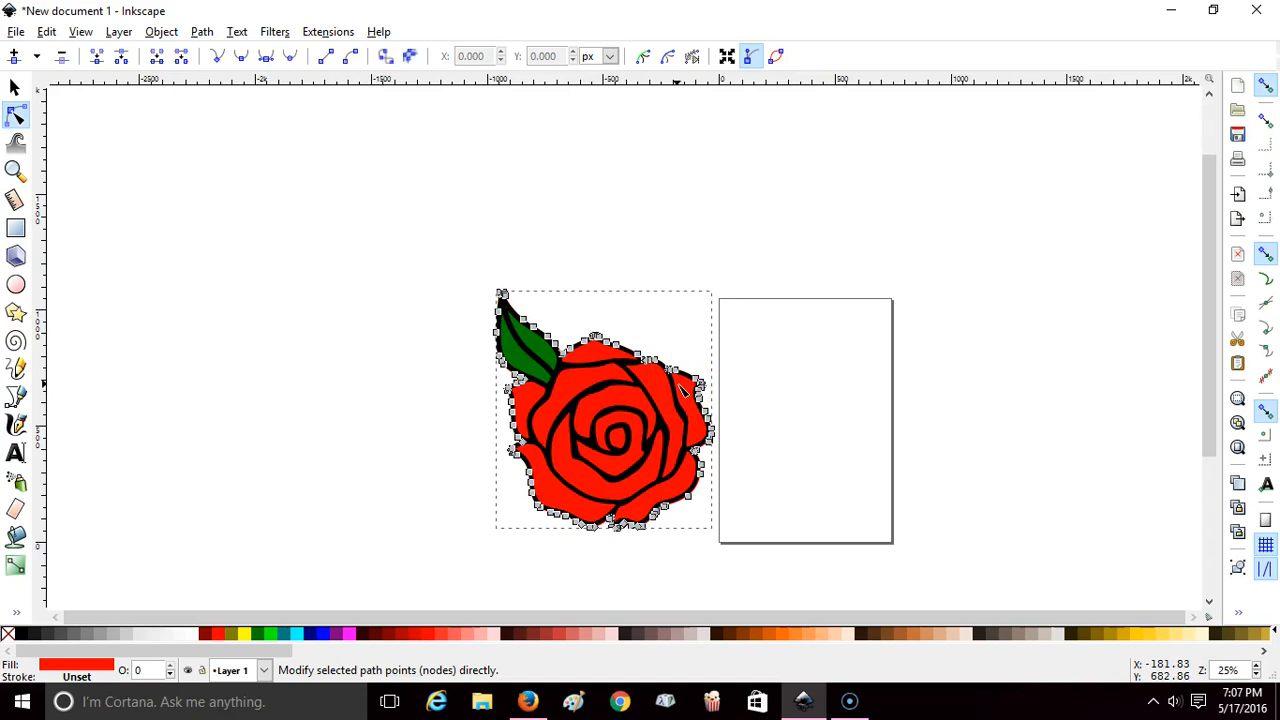
left_click(543, 334)
left_click(358, 343)
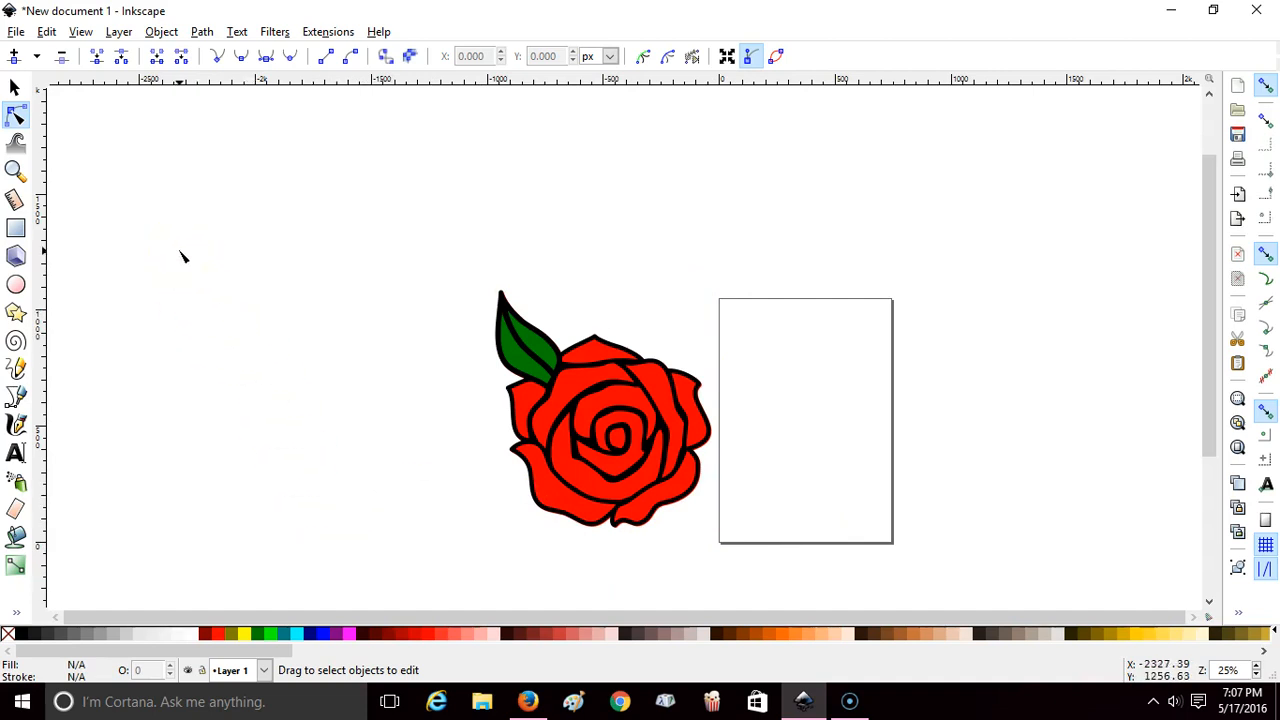
Step: Save the drawing to the Desktop as rose1 in Plain SVG format
left_click(15, 34)
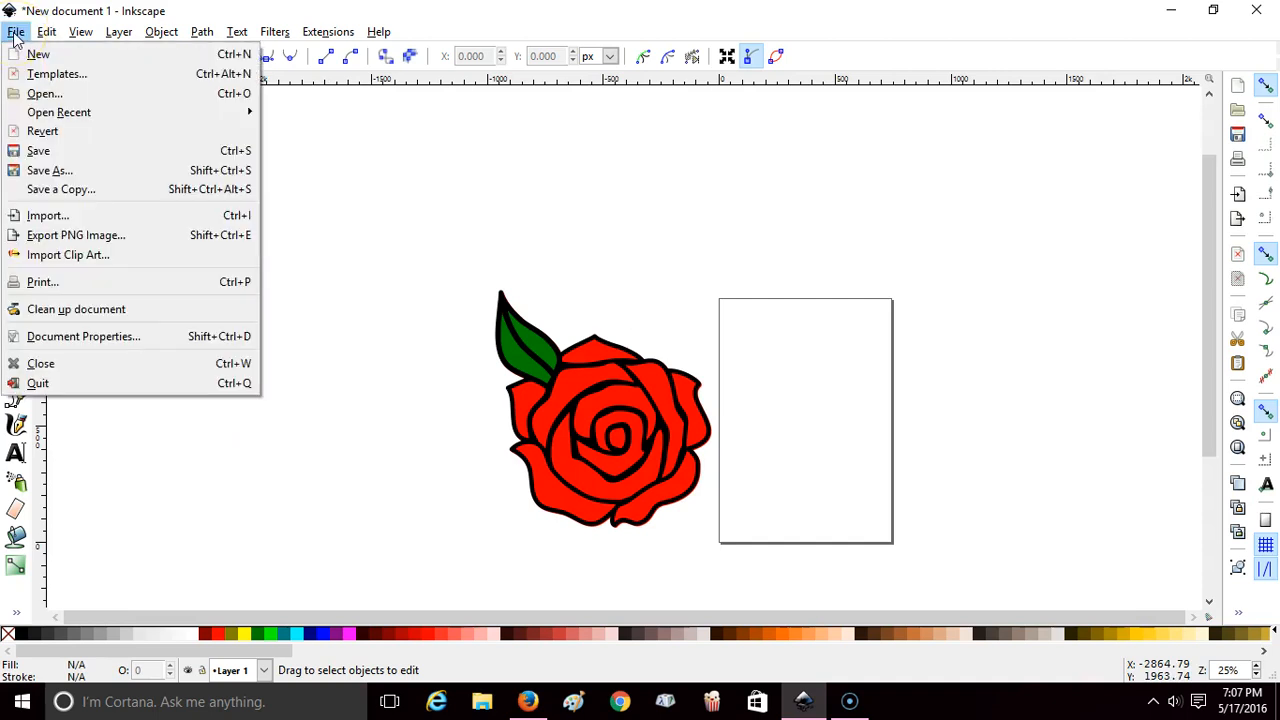
left_click(60, 173)
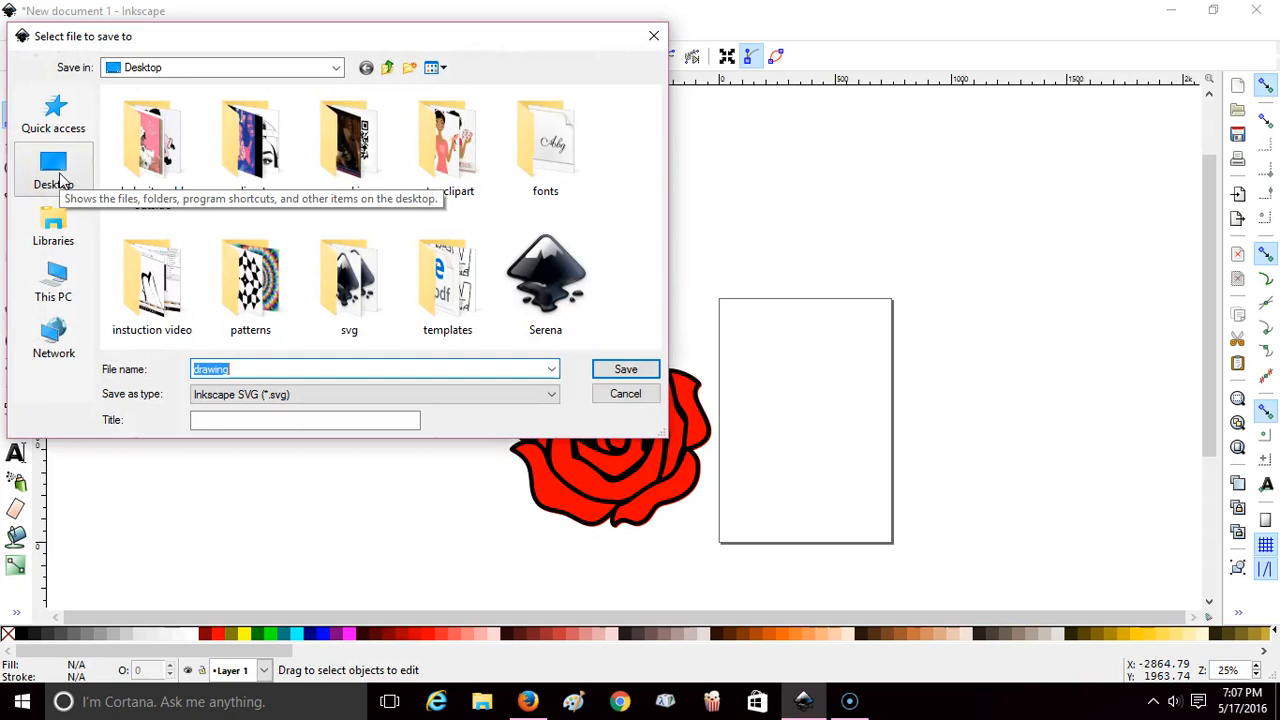
type("r")
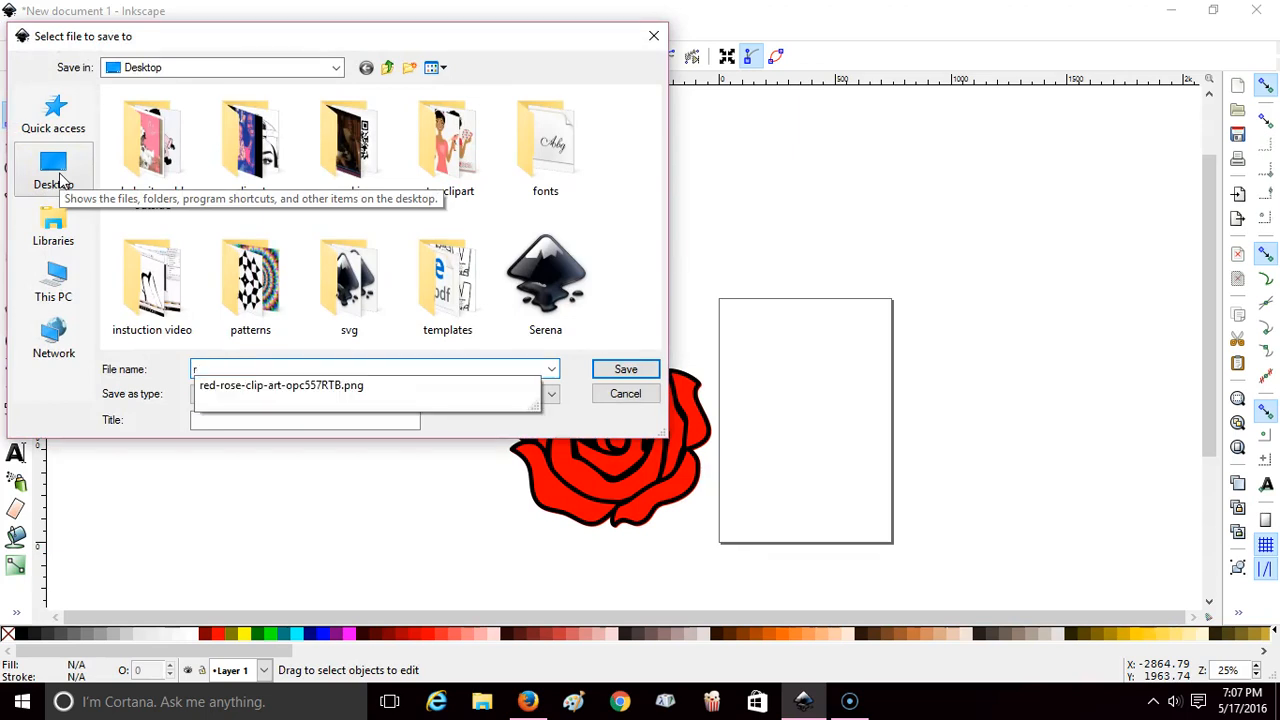
type("ose")
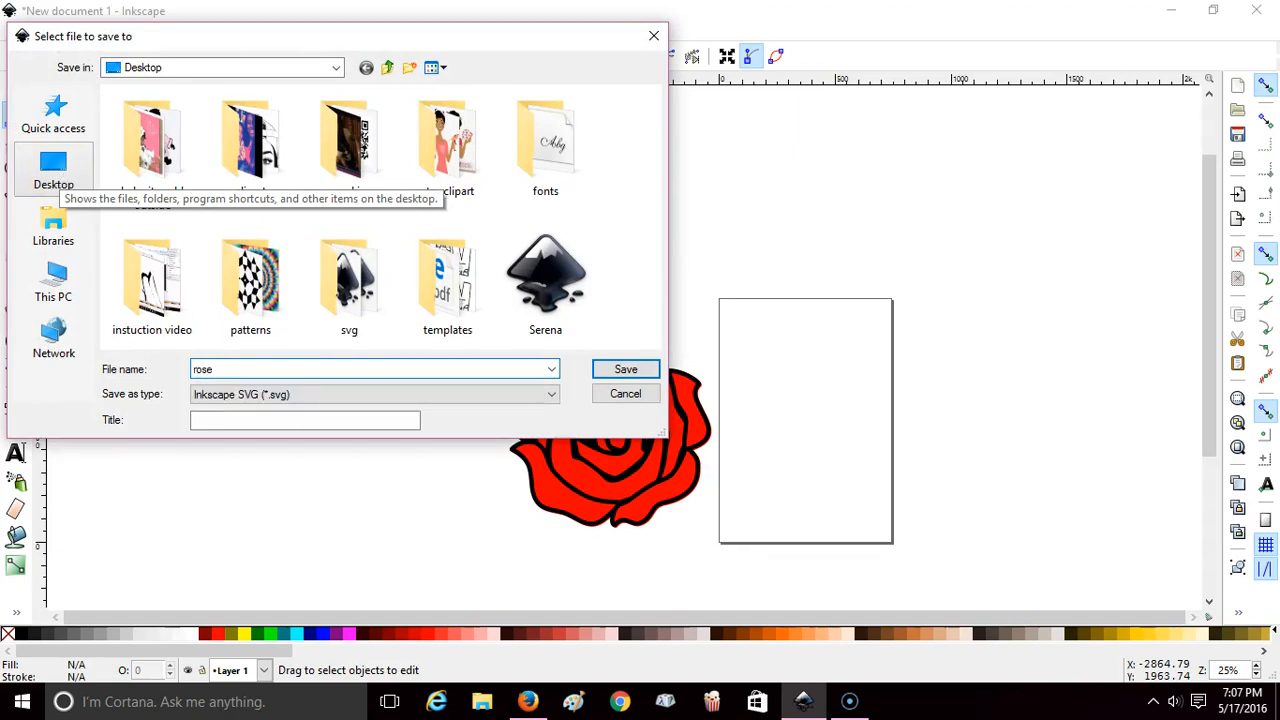
type("1")
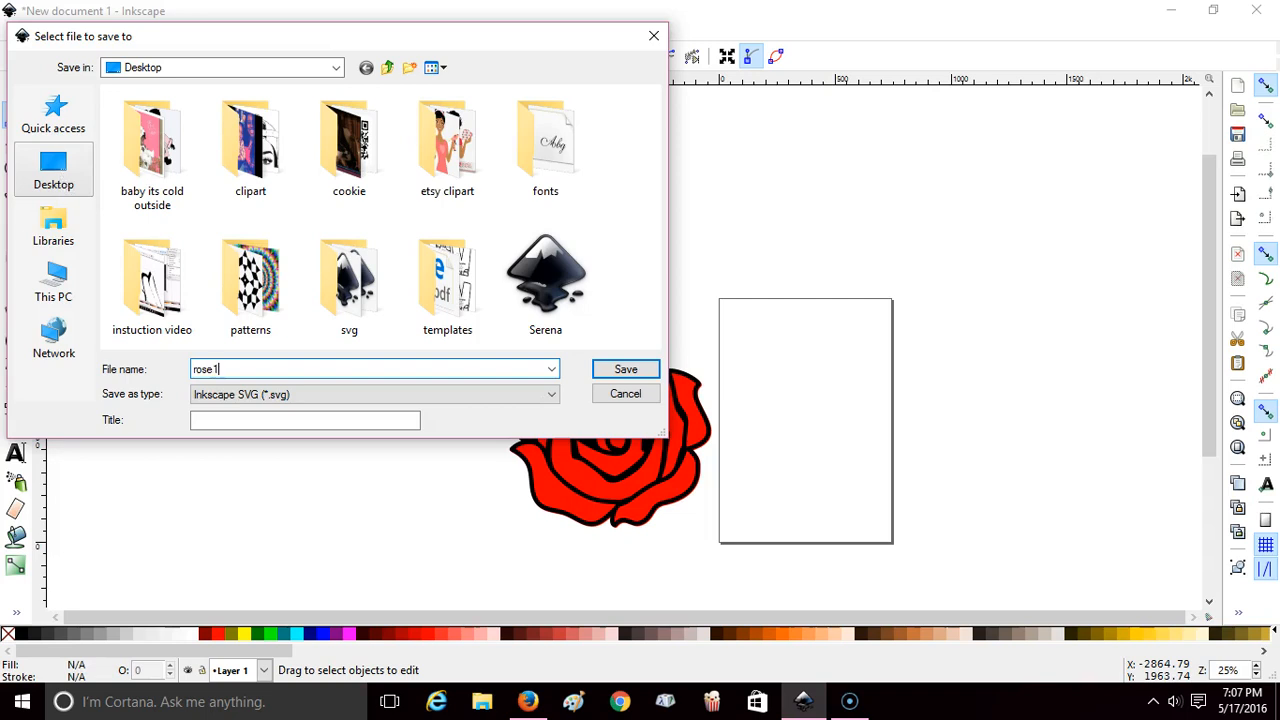
left_click(554, 396)
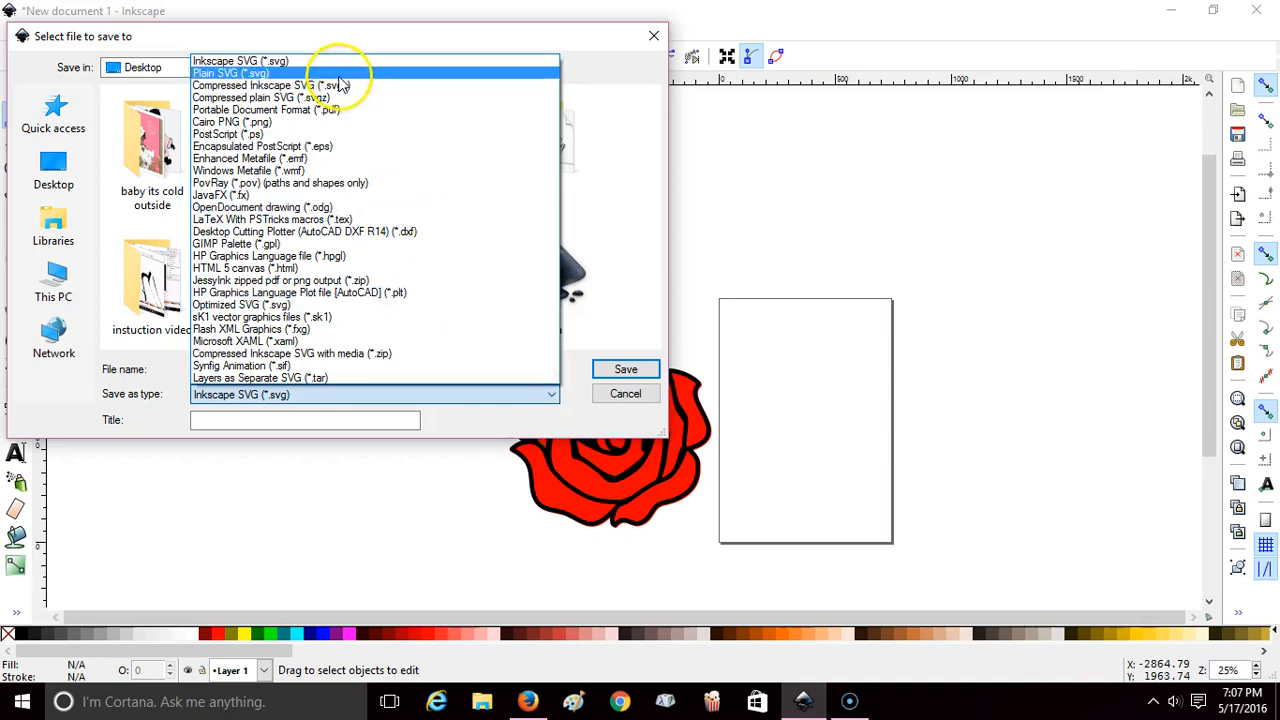
left_click(338, 74)
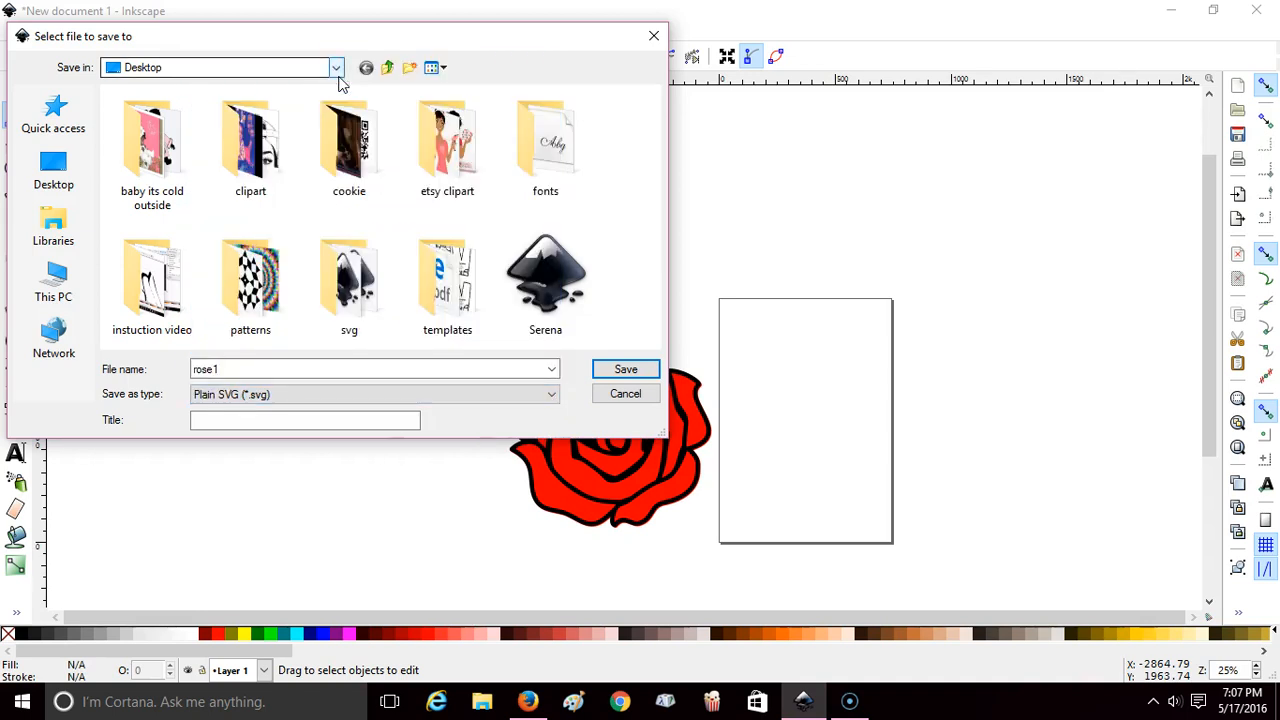
left_click(607, 376)
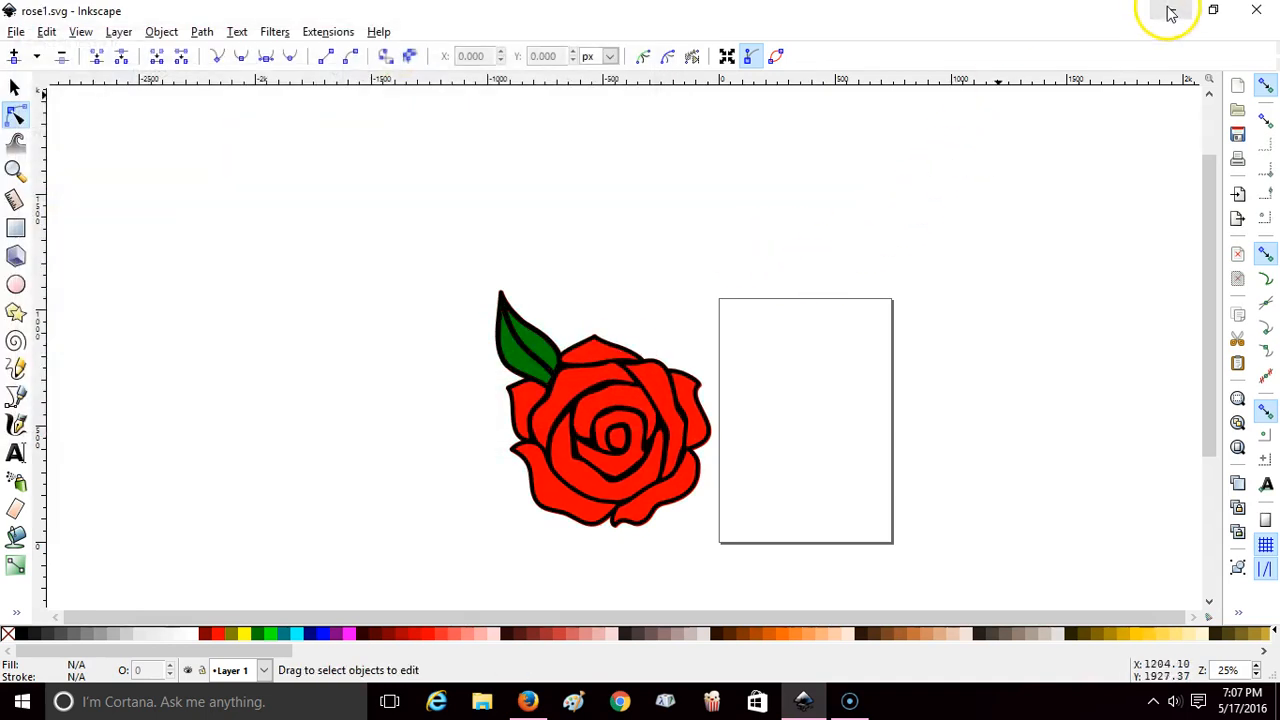
Step: Close the drawing without saving it as Inkscape SVG, and reopen rose1 from the desktop in a maximized window
left_click(1255, 10)
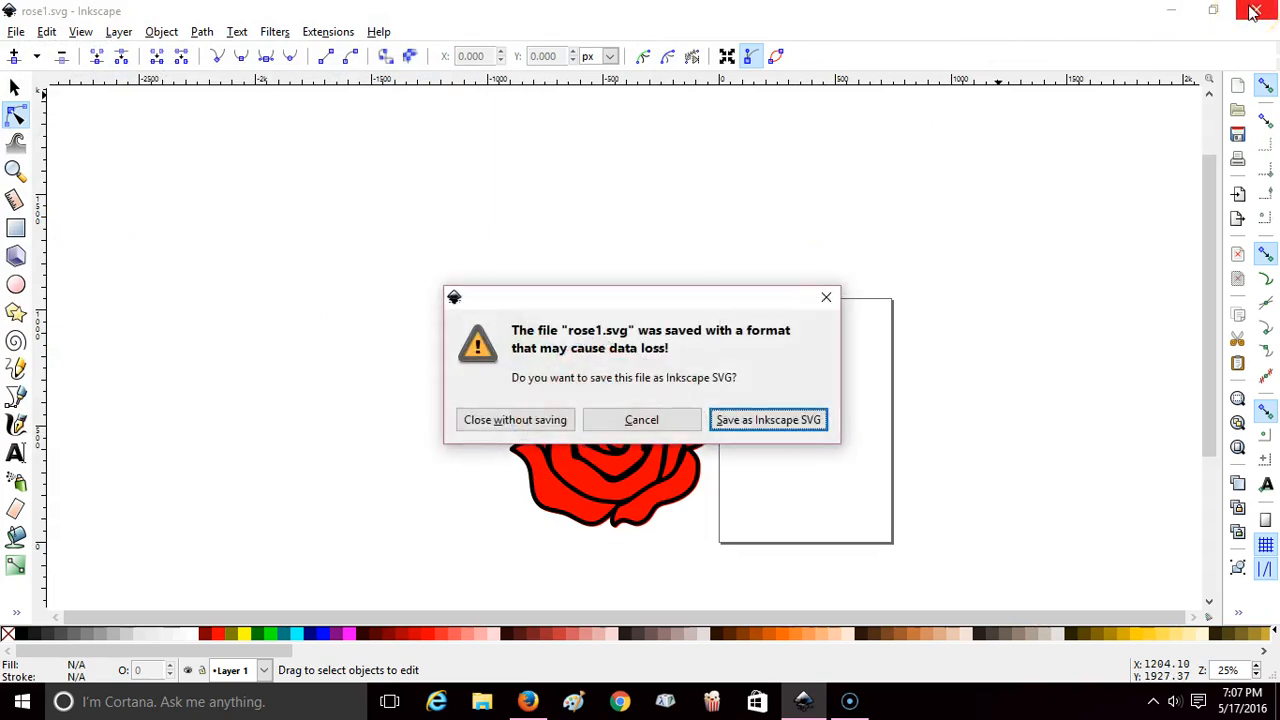
left_click(516, 420)
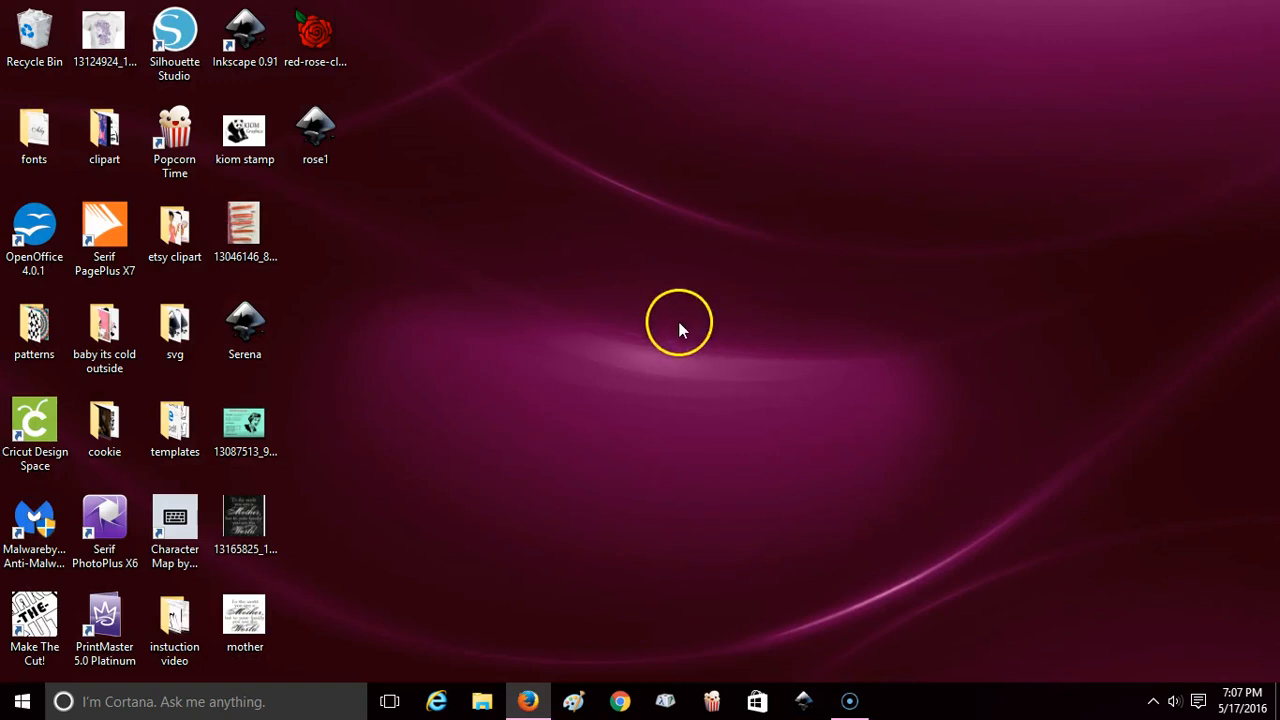
double_click(324, 129)
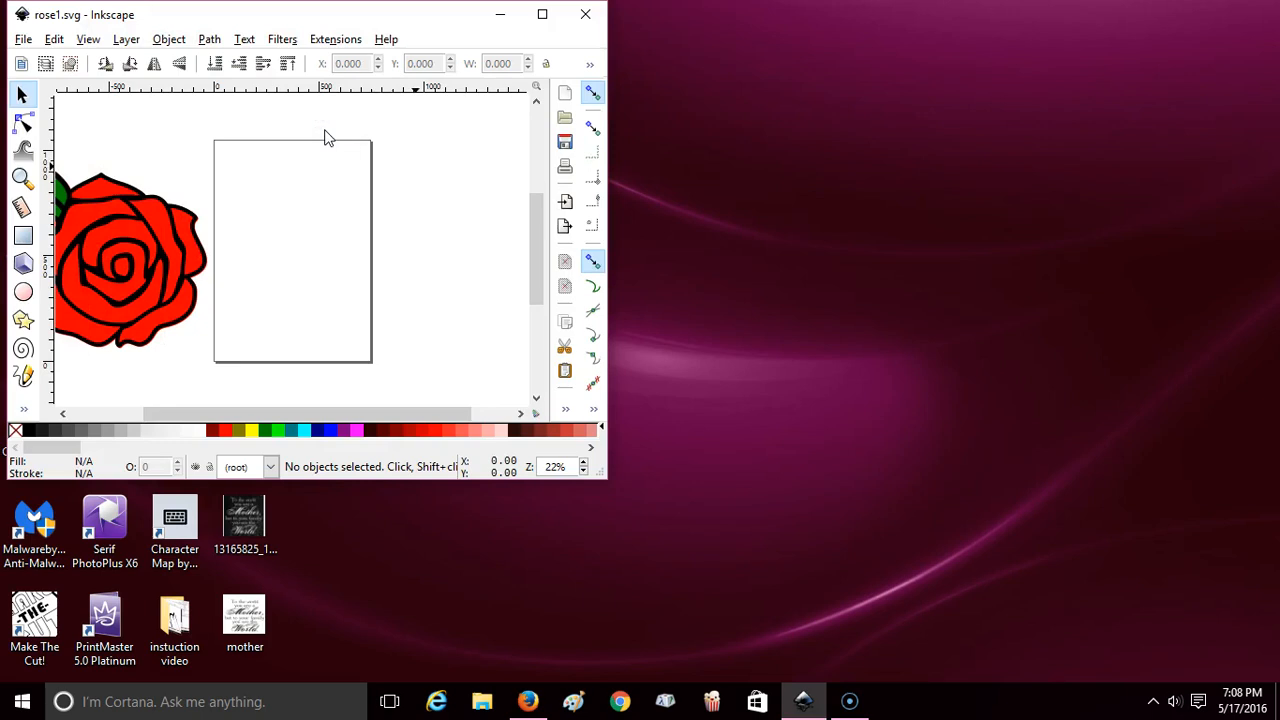
left_click(547, 20)
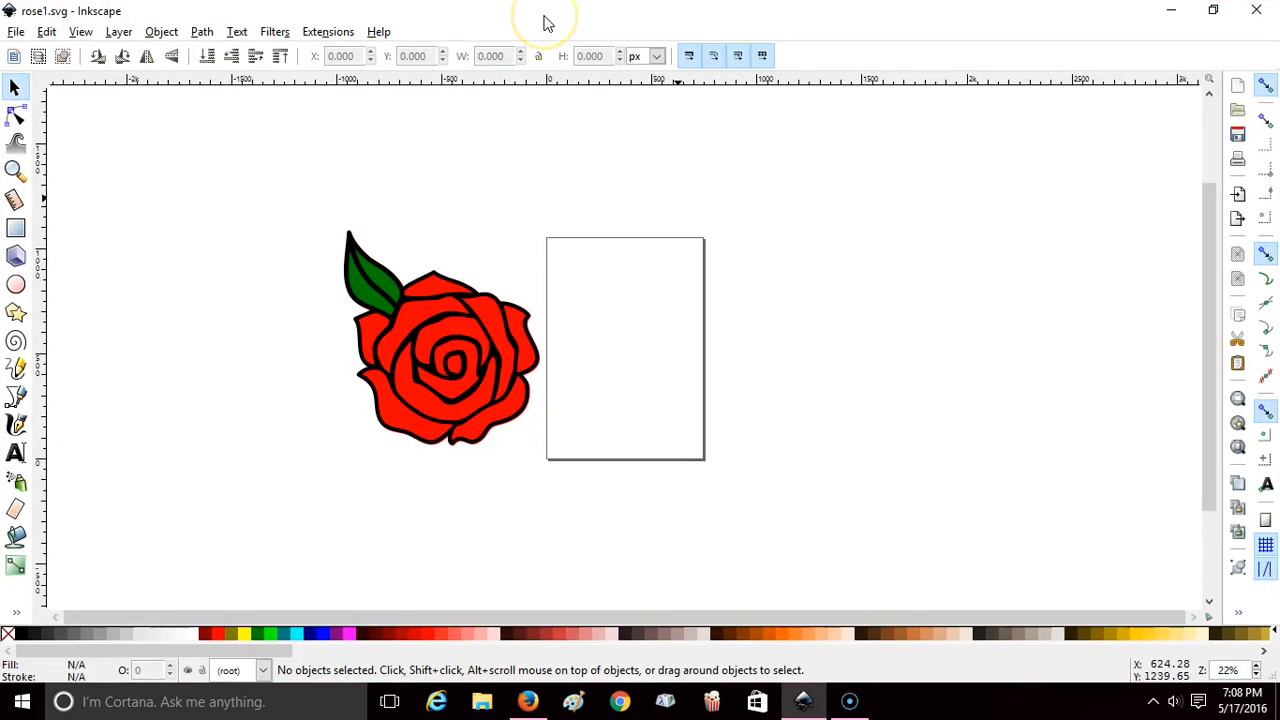